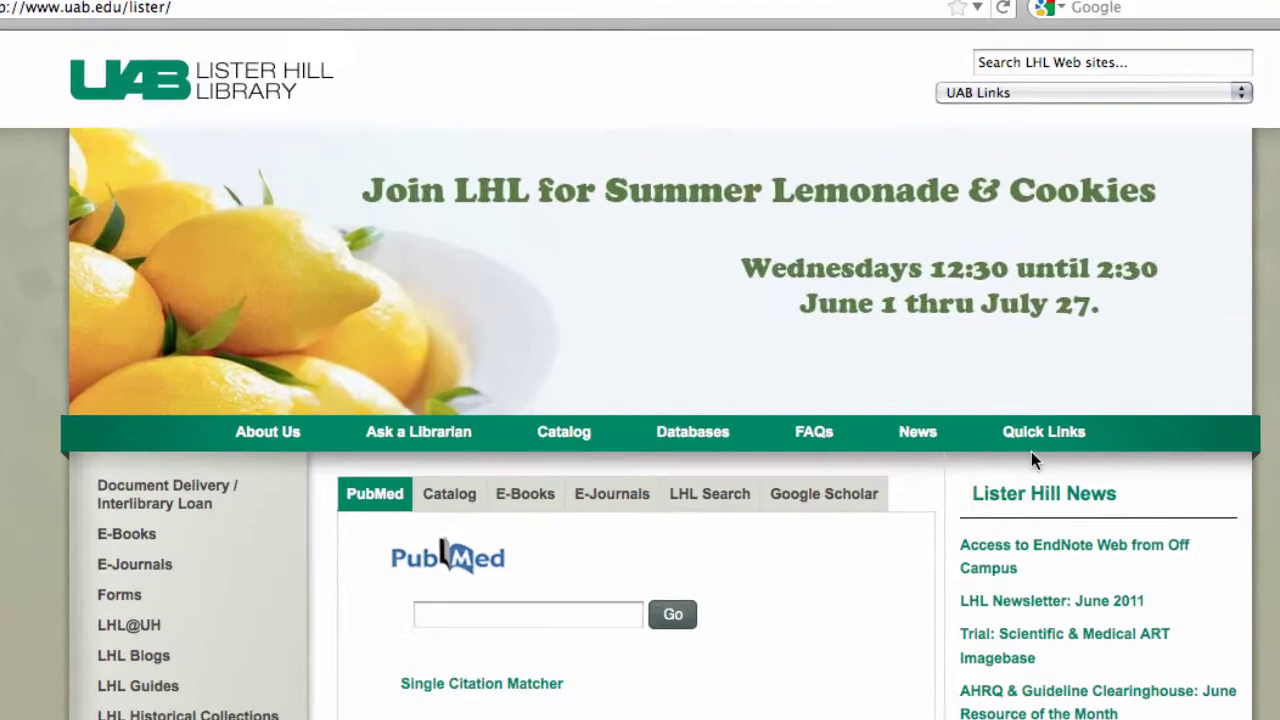
- Open CINAHL Plus with Full Text from the library website's Quick Links
click(1040, 450)
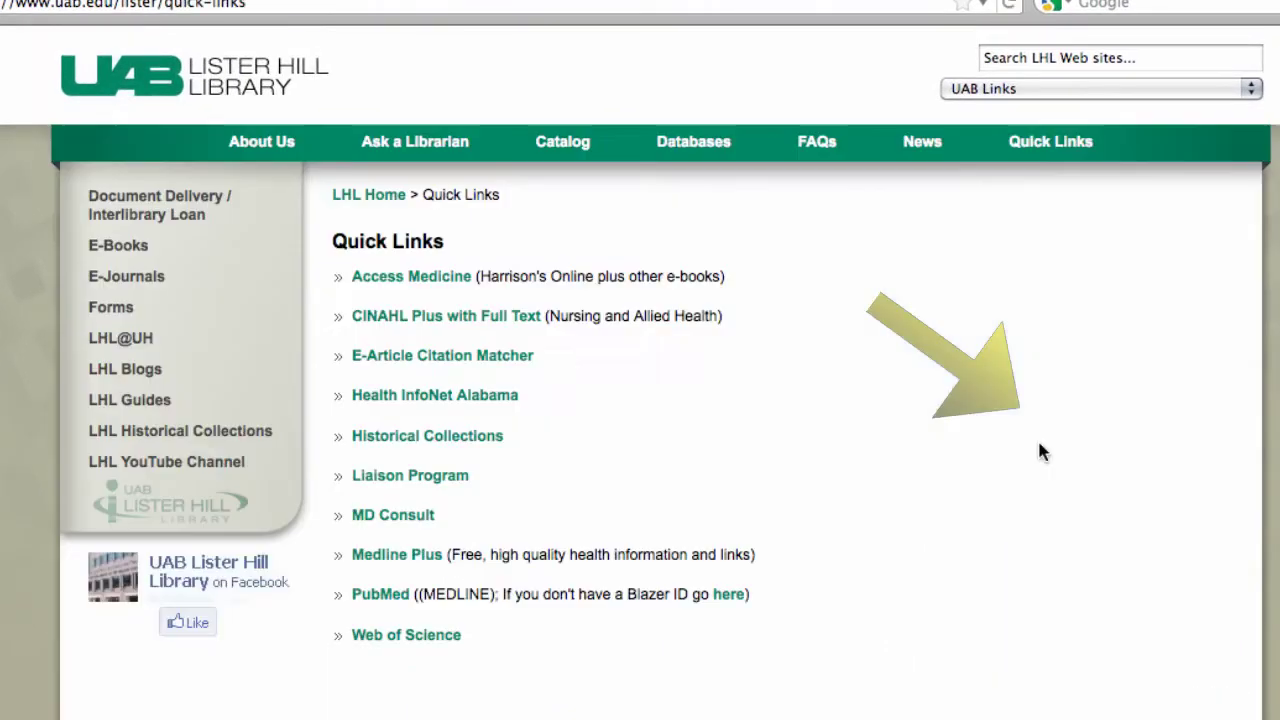
click(395, 317)
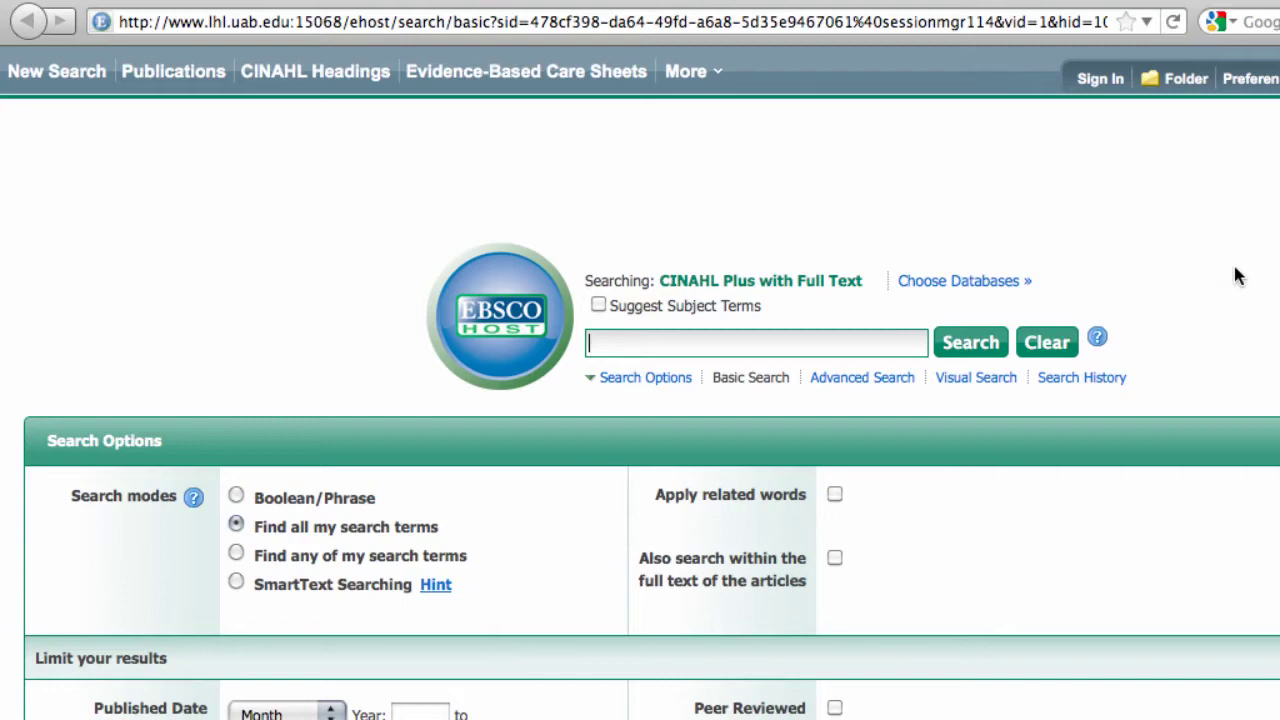
- Enter 'music pain' in the Basic Search box and scroll down to the search limits
text(music)
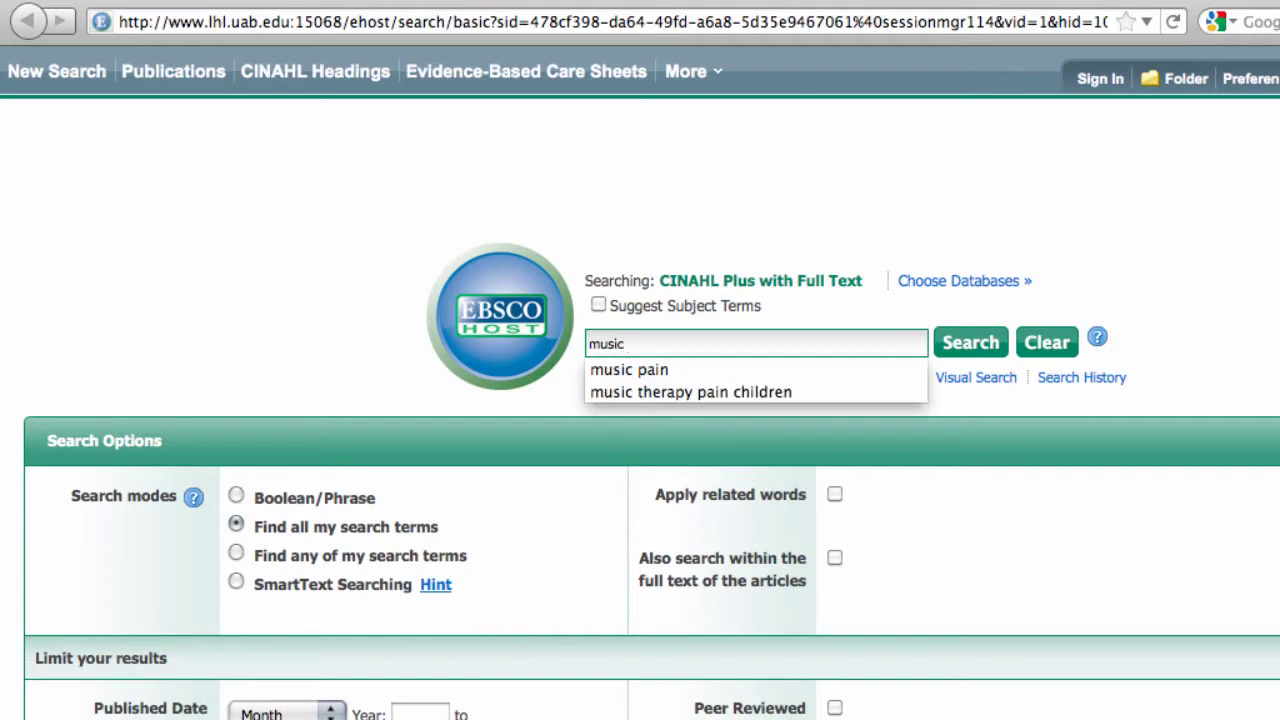
text( pain)
key(Escape)
scroll(640, 380, down, 3)
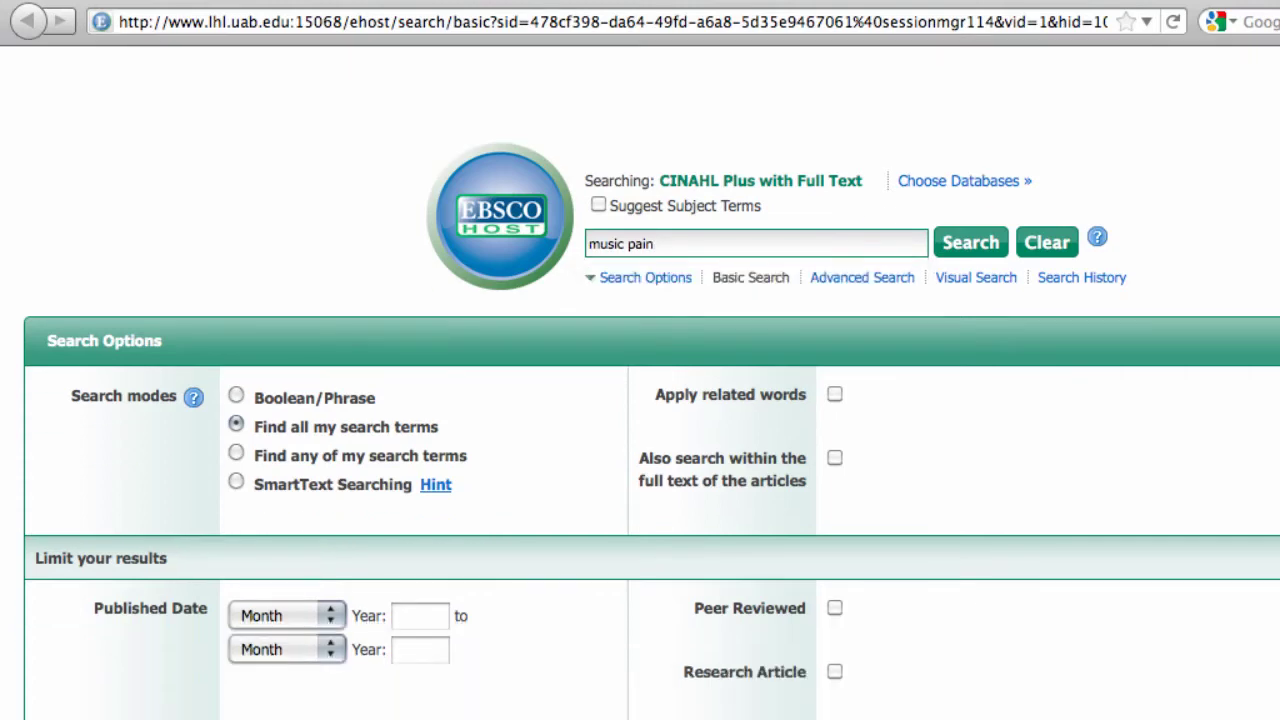
- Limit the publication date to 2006–2011 and restrict results to peer-reviewed articles
scroll(463, 394, down, 6)
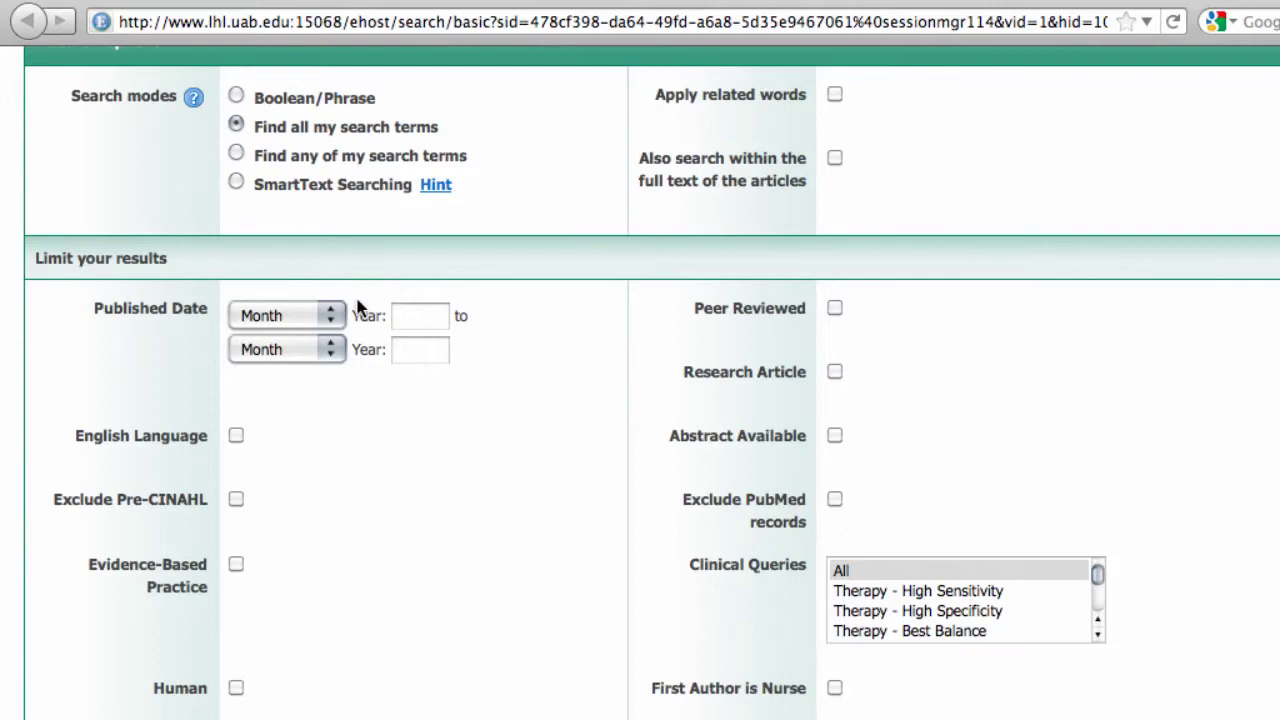
click(396, 316)
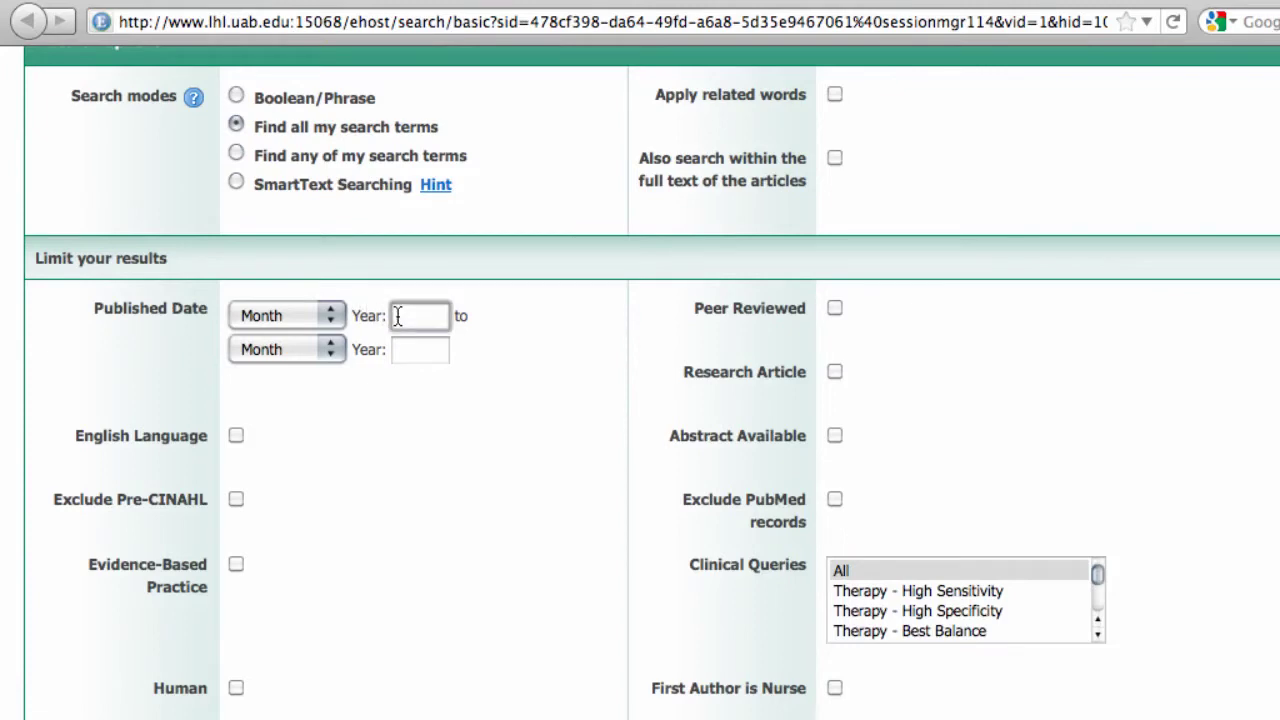
text(2006)
key(Tab)
text(2011)
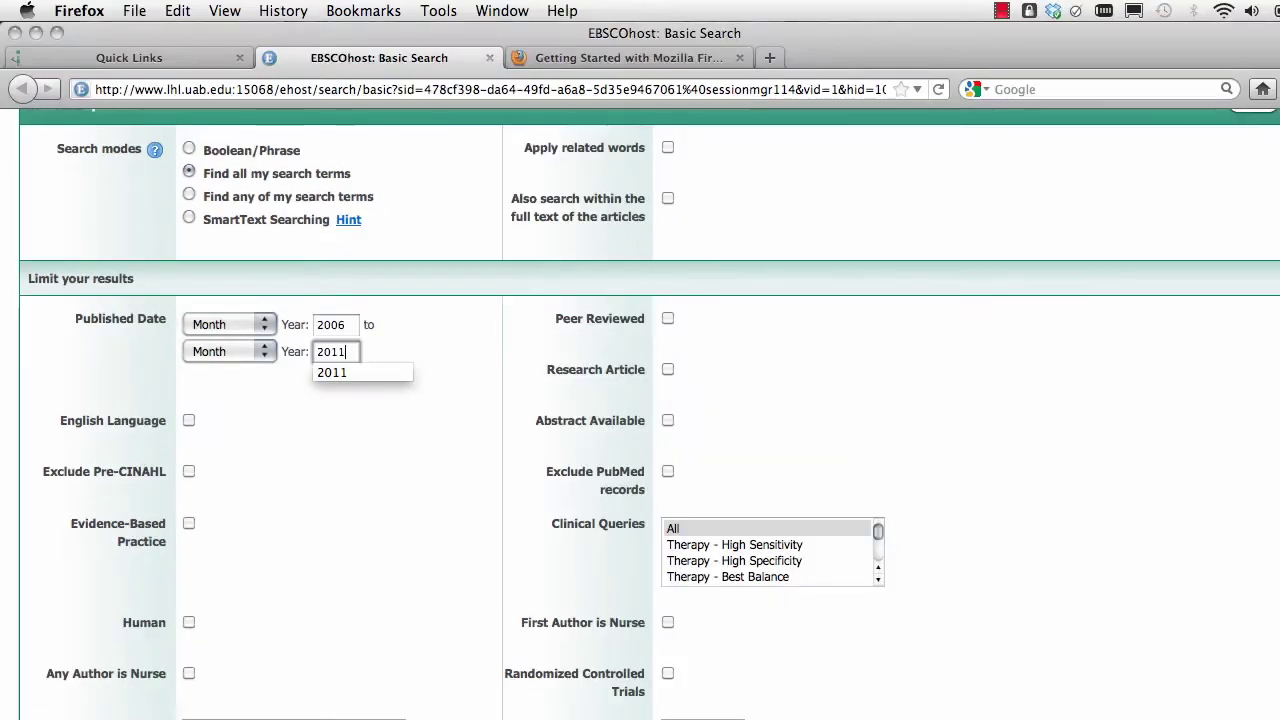
click(365, 446)
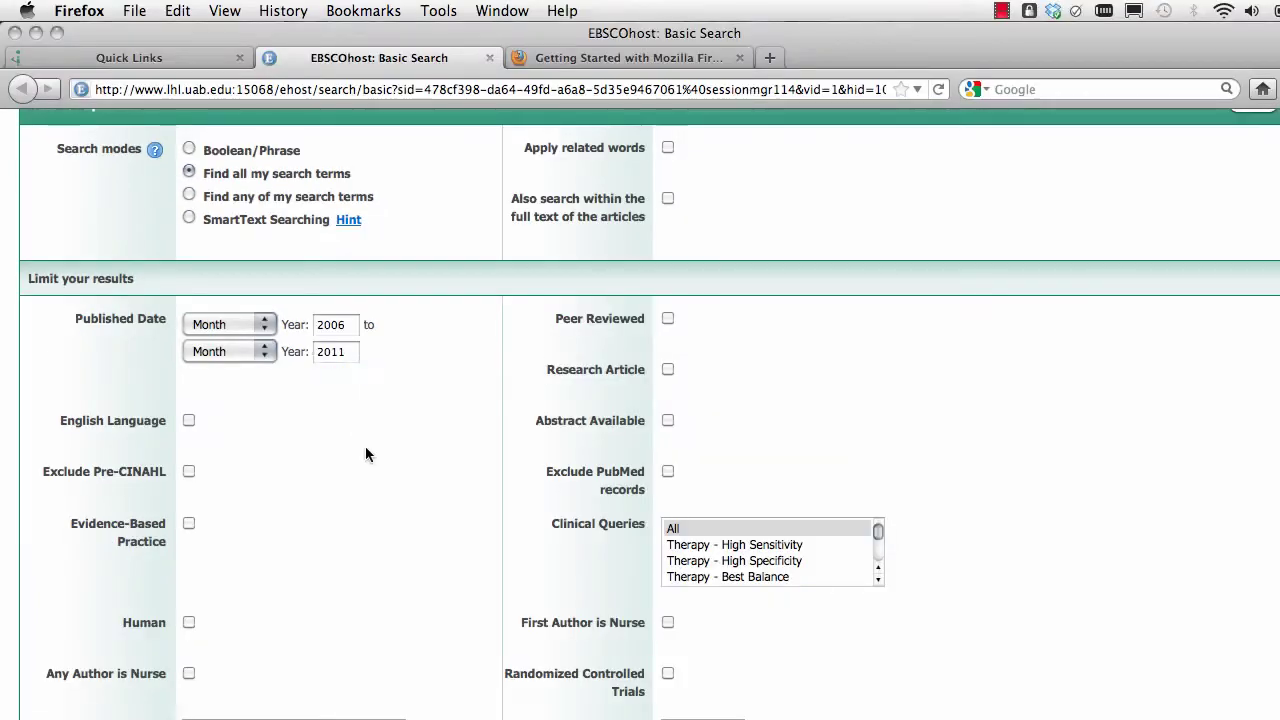
click(665, 318)
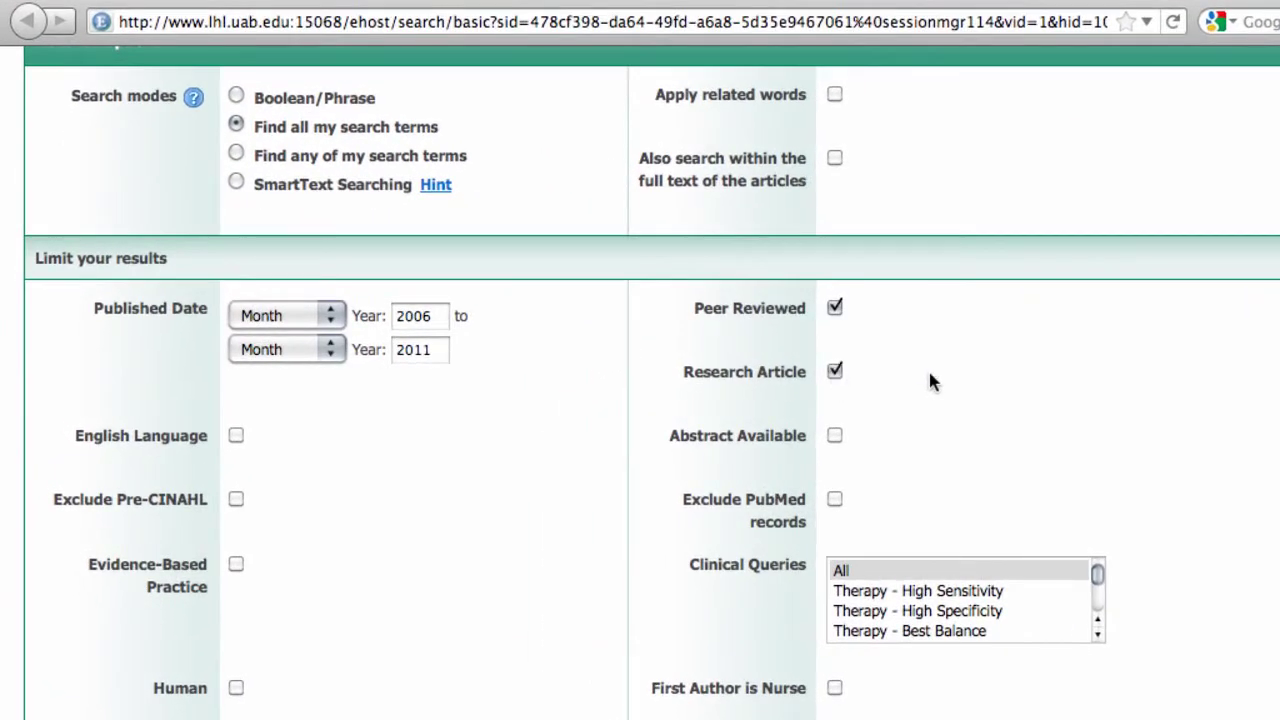
- Restrict to English language and the All Child age group, then run the search
scroll(928, 370, down, 2)
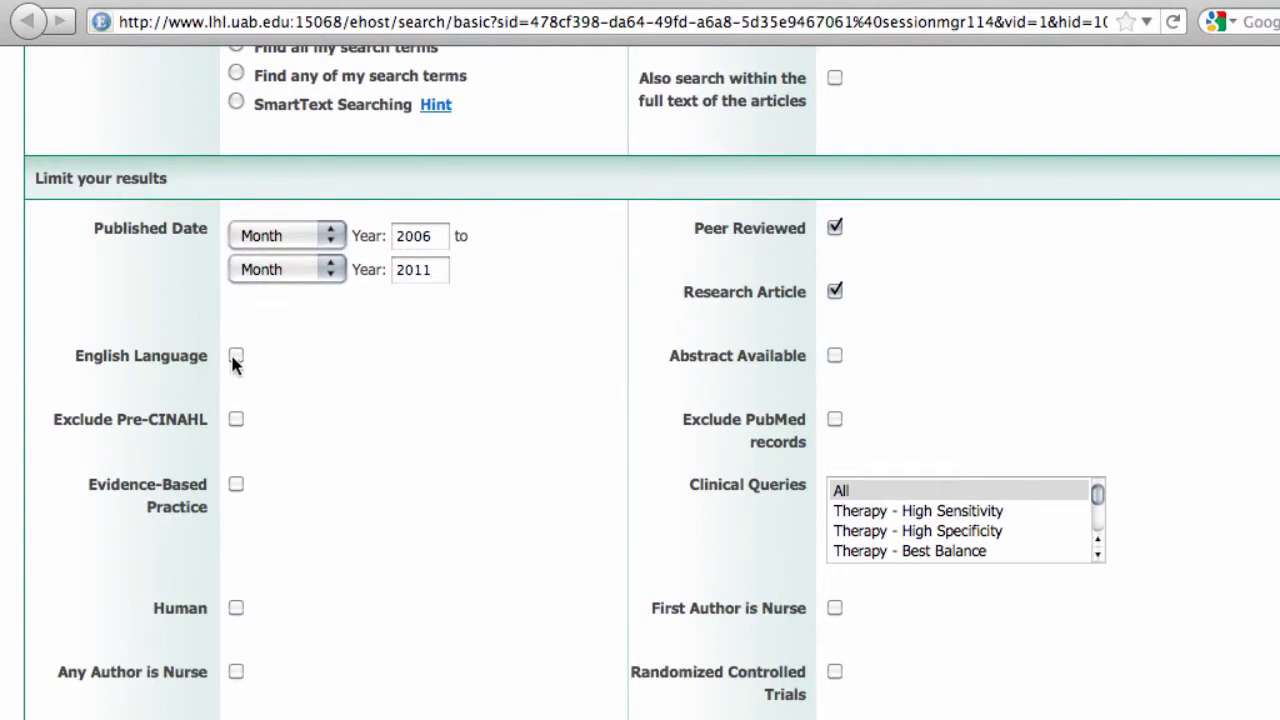
click(235, 358)
scroll(426, 528, down, 5)
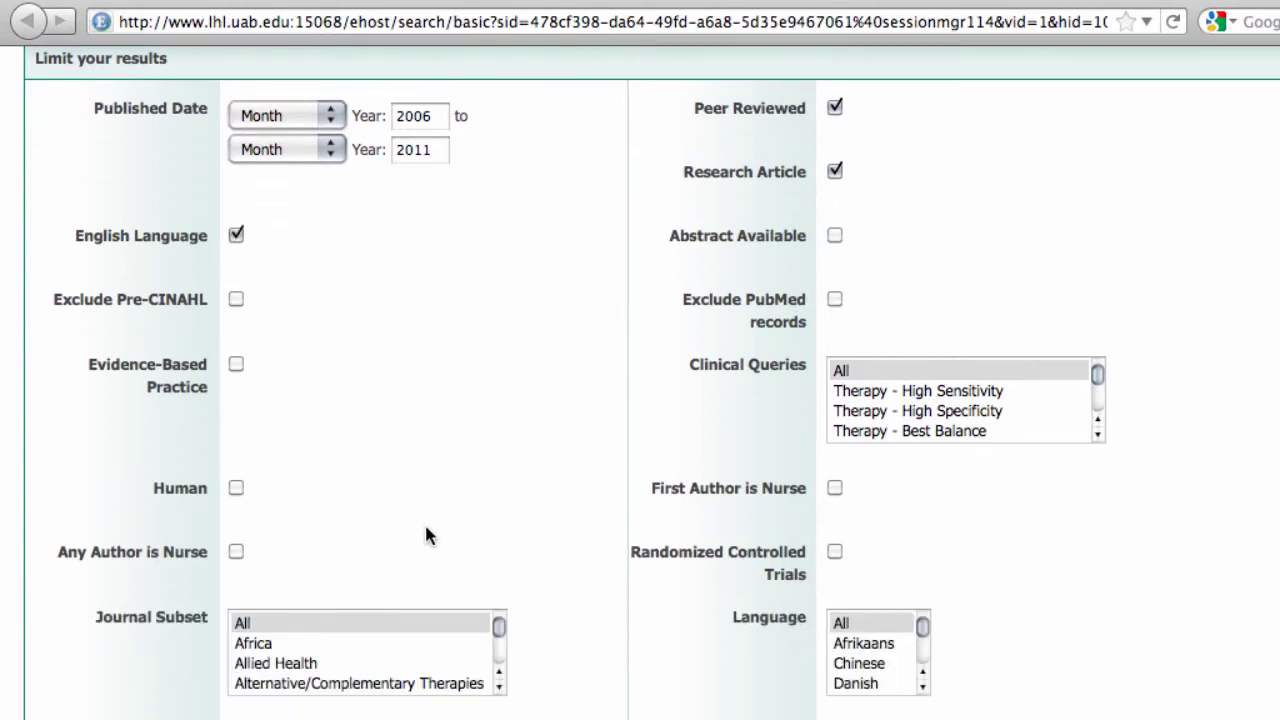
scroll(426, 530, down, 5)
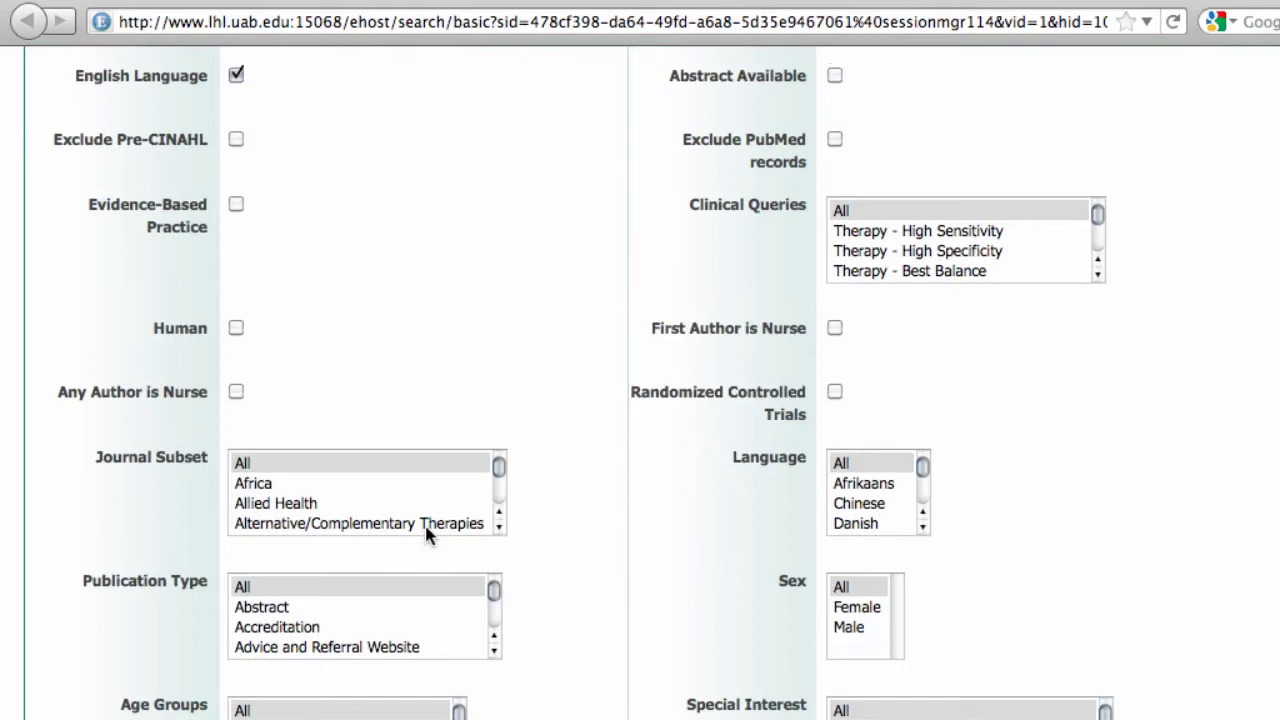
scroll(426, 536, down, 2)
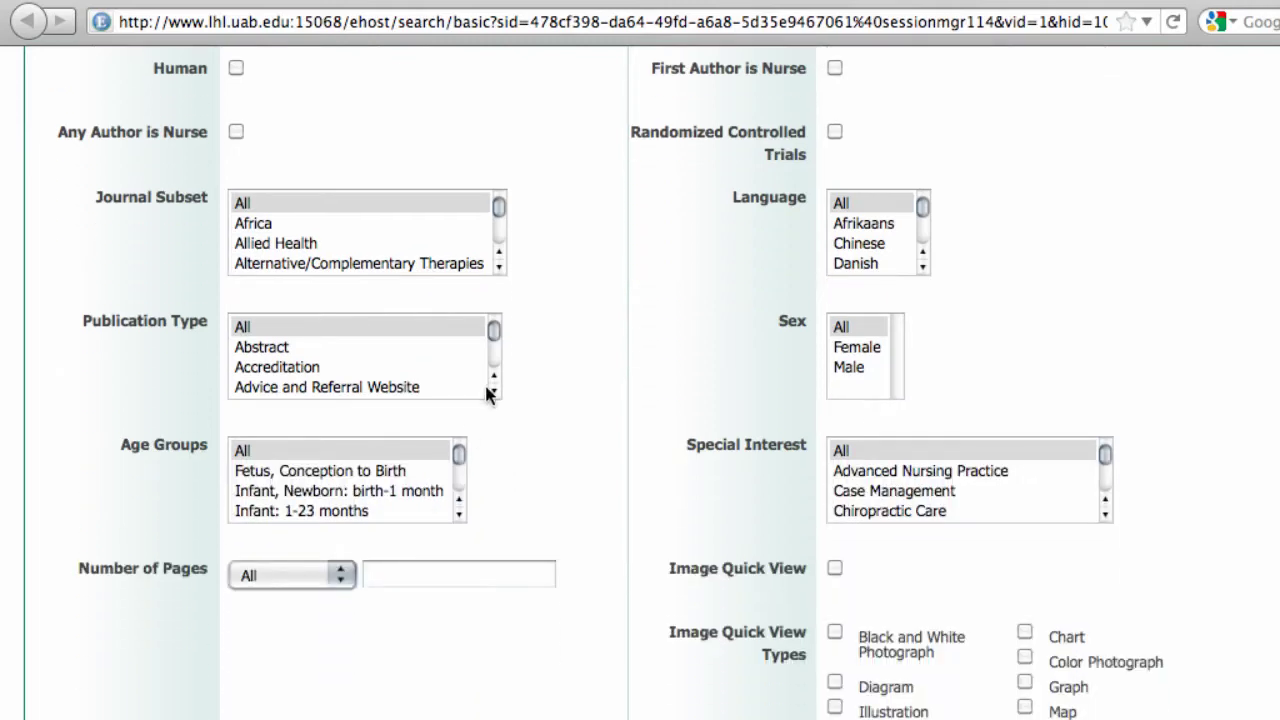
click(457, 452)
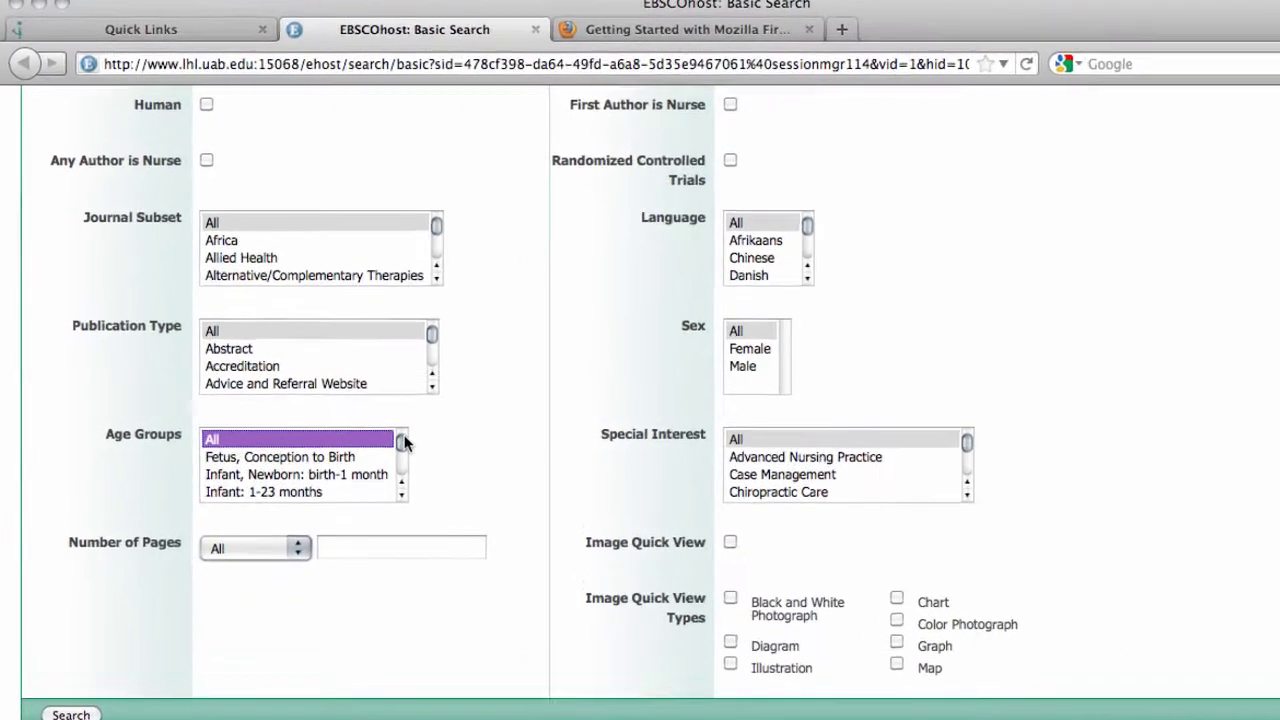
drag(404, 443, 402, 462)
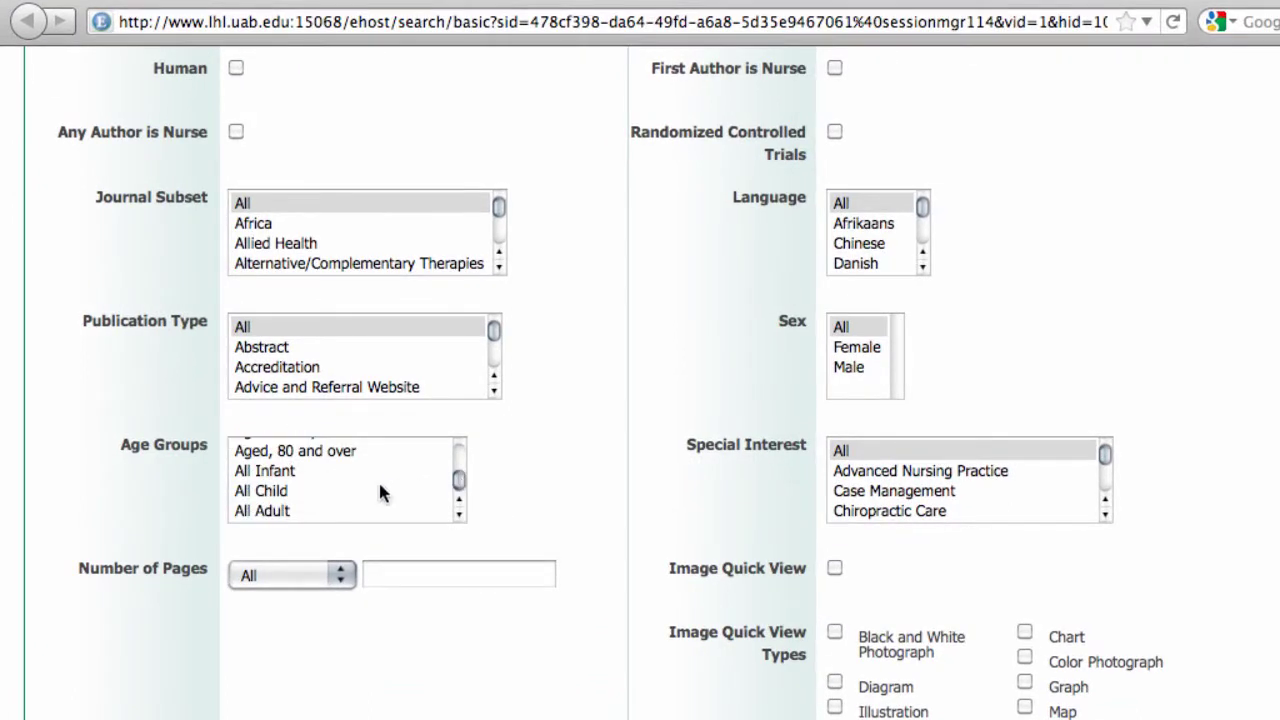
click(269, 492)
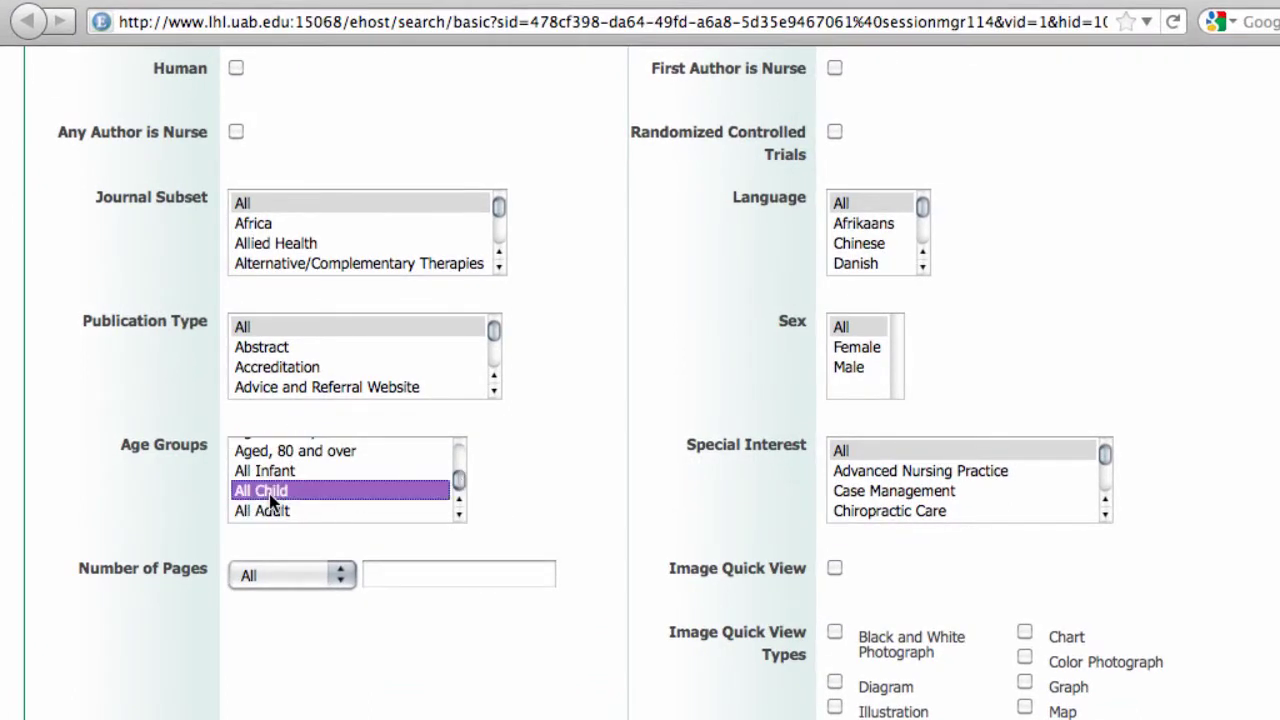
key(Return)
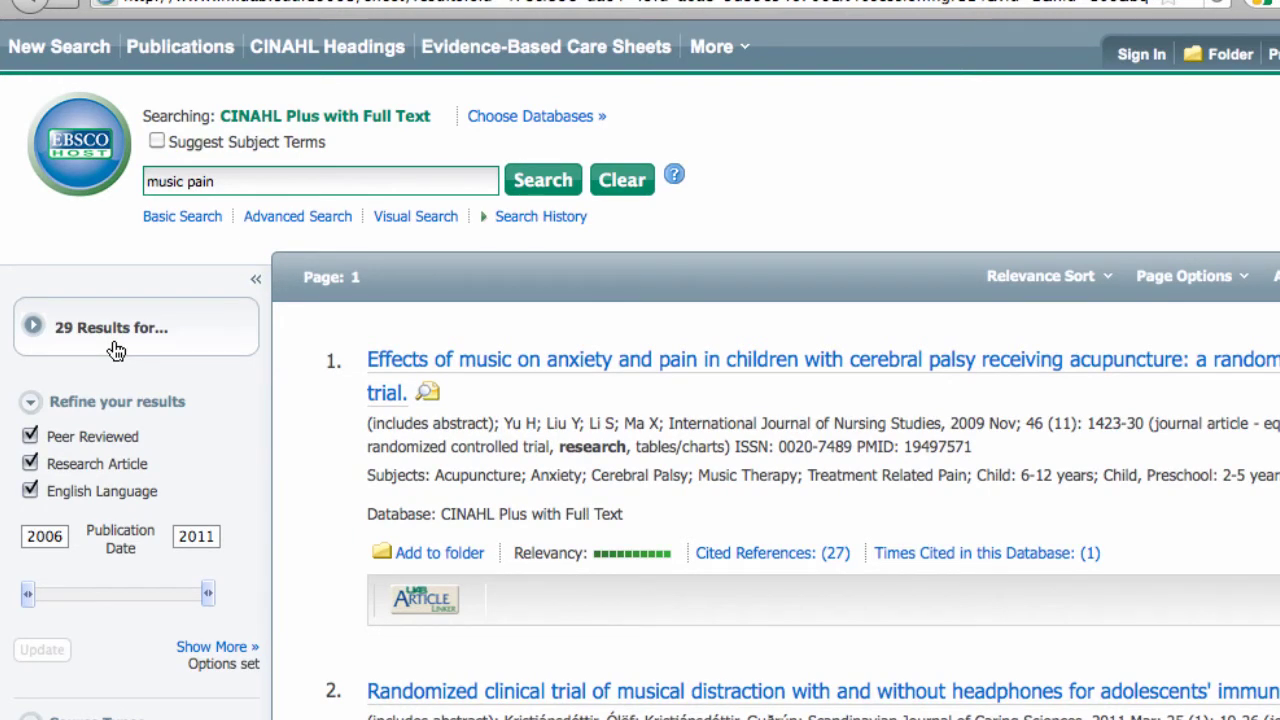
- Scroll through the 29 'music pain' results and the Refine your results sidebar
scroll(238, 405, down, 1)
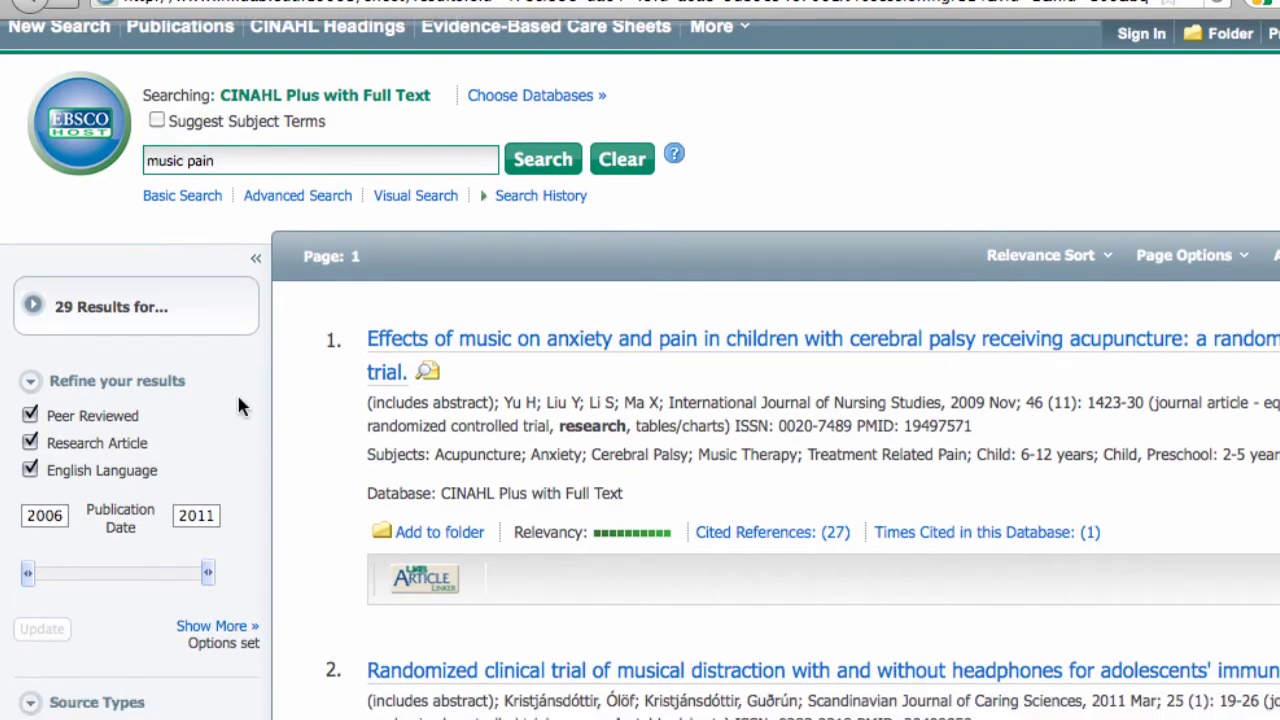
scroll(238, 405, down, 5)
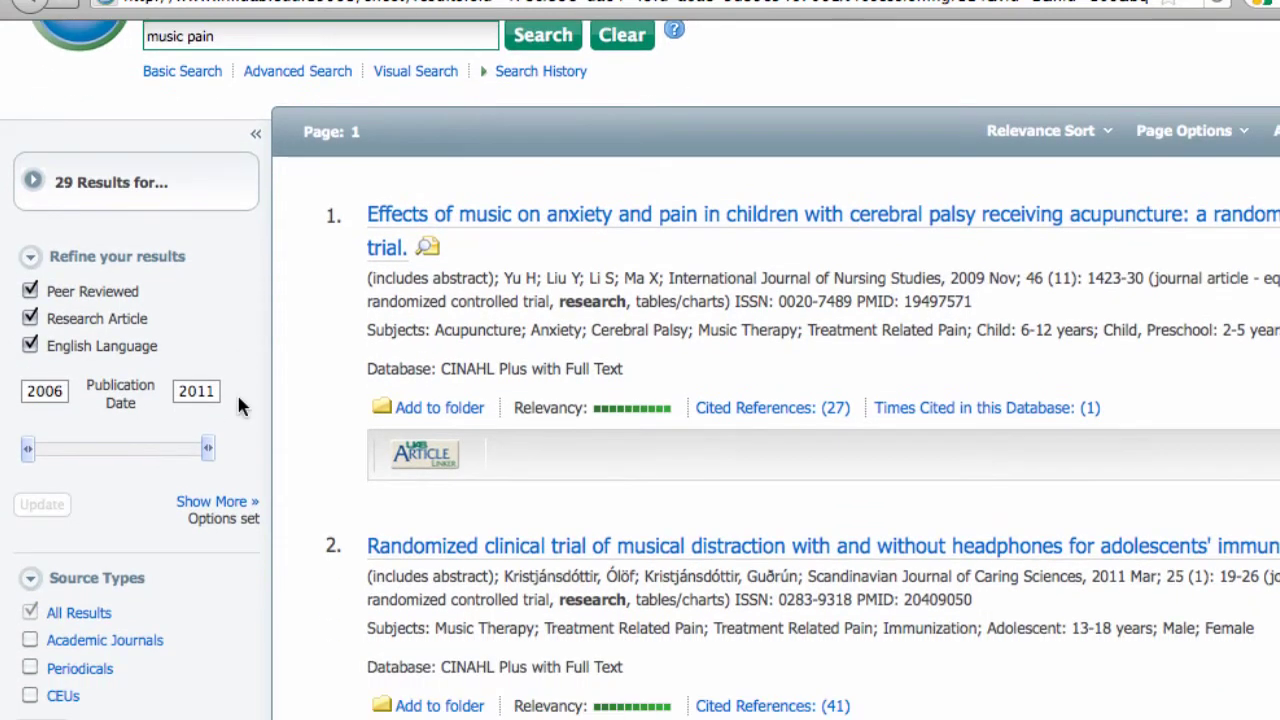
scroll(238, 400, down, 10)
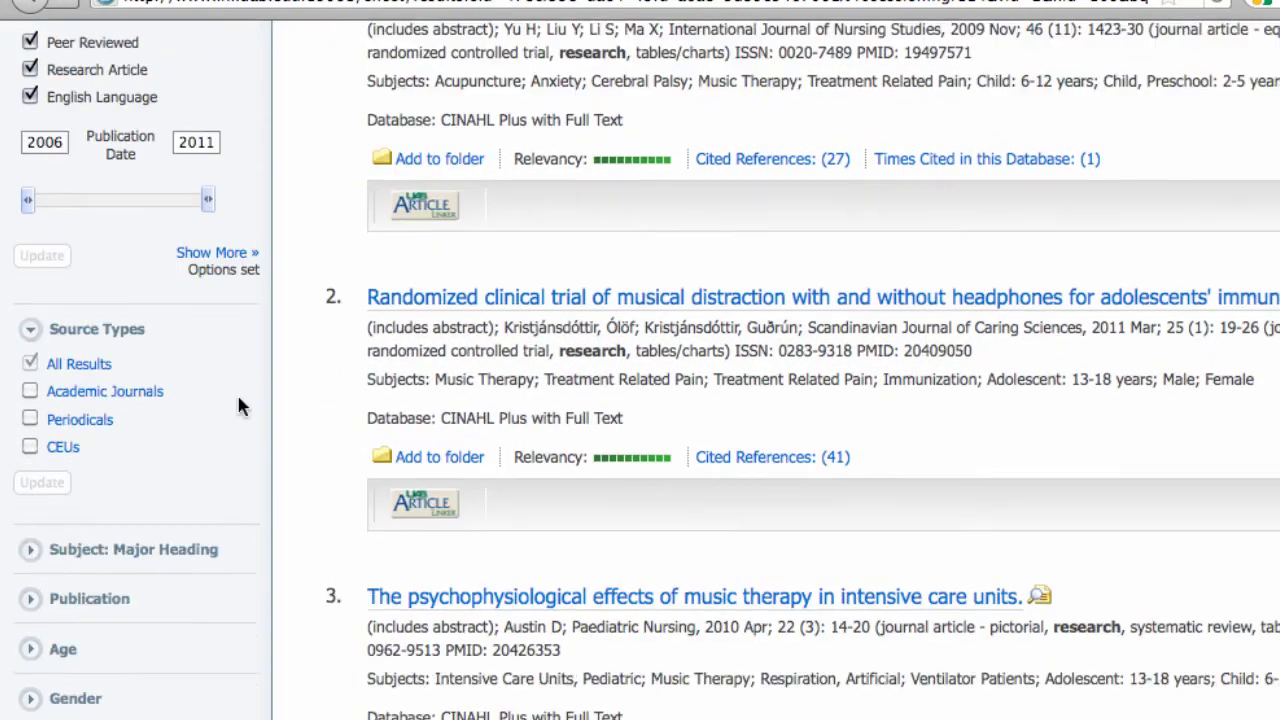
scroll(238, 405, down, 4)
scroll(238, 405, down, 2)
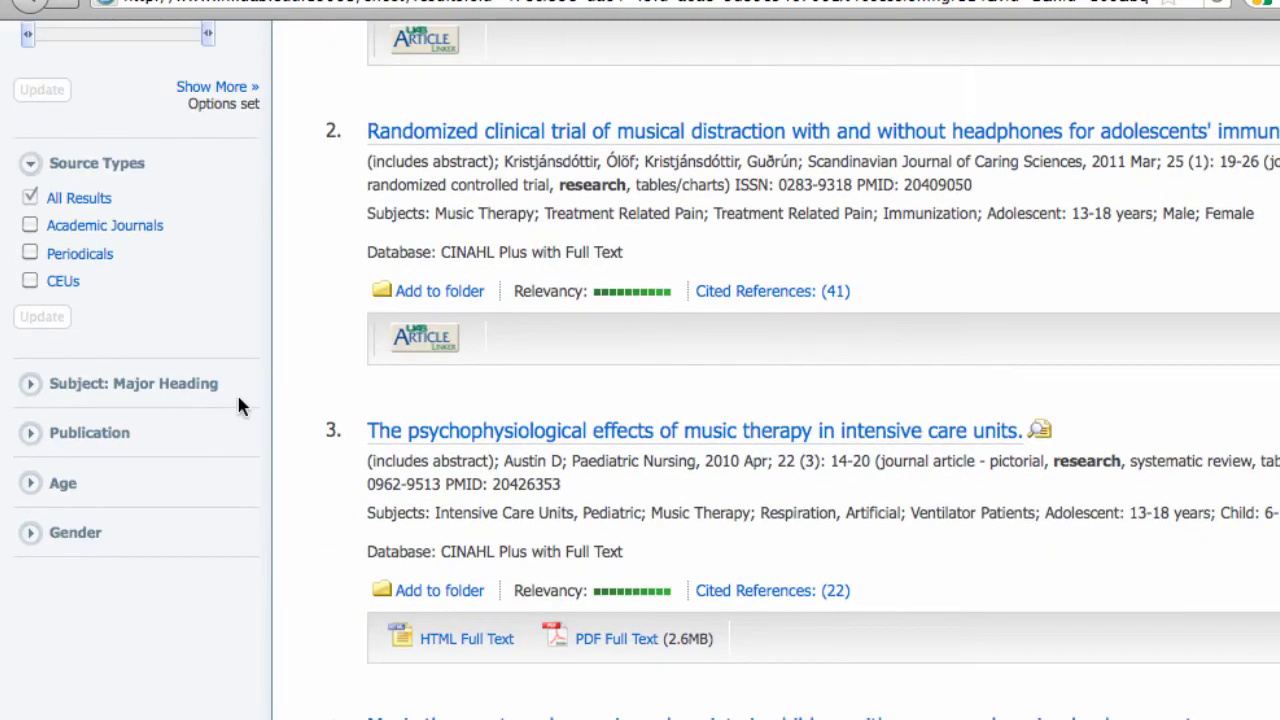
- Refine by the Music Therapy heading under Subject: Major Heading and update the list
click(31, 387)
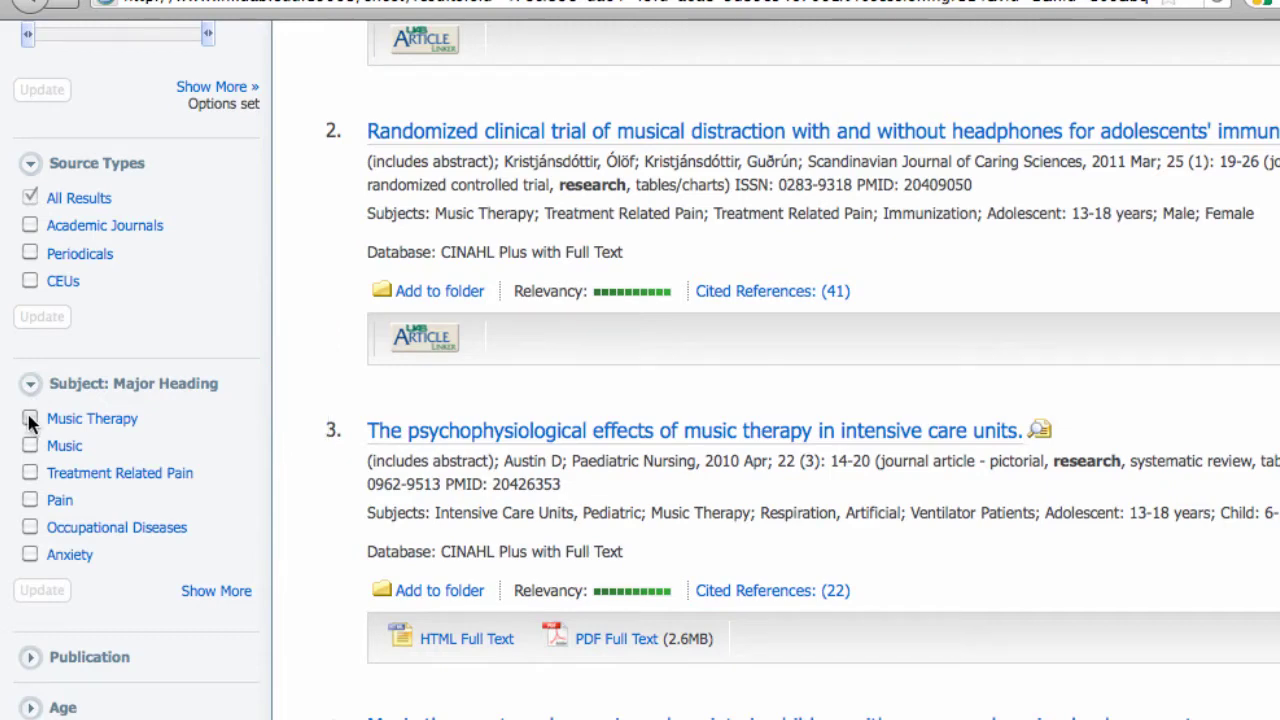
click(30, 419)
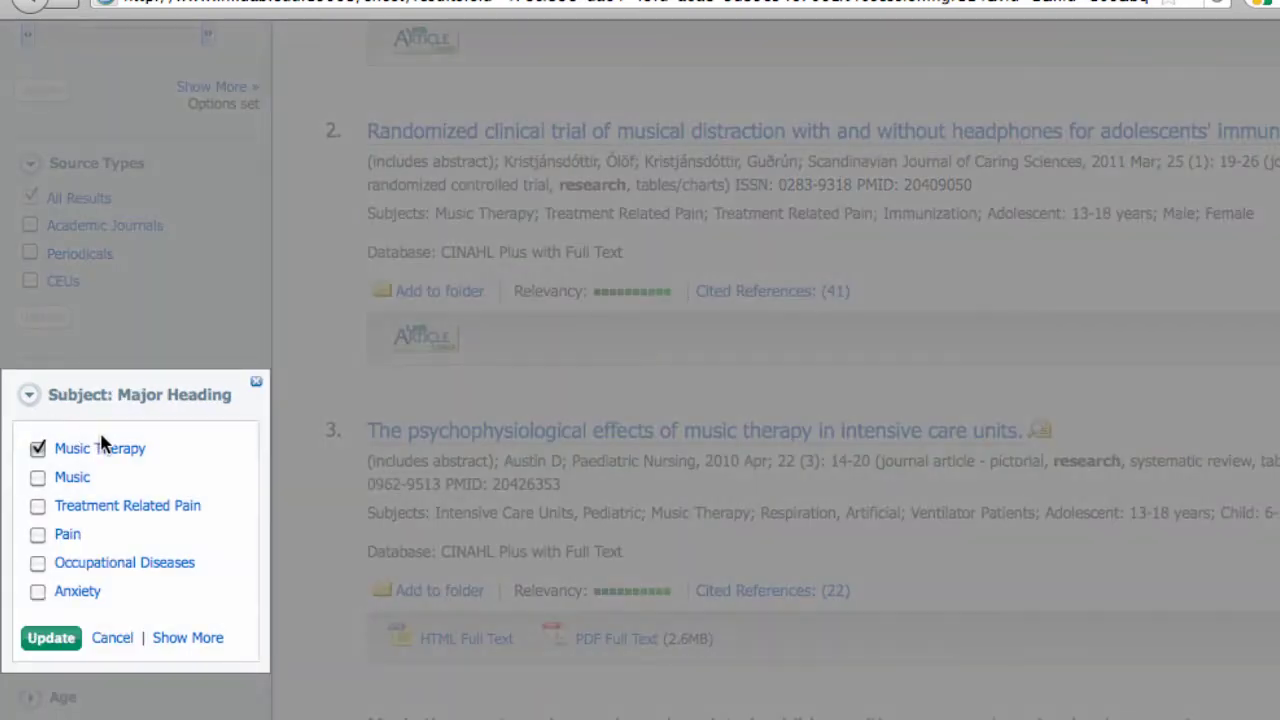
click(56, 639)
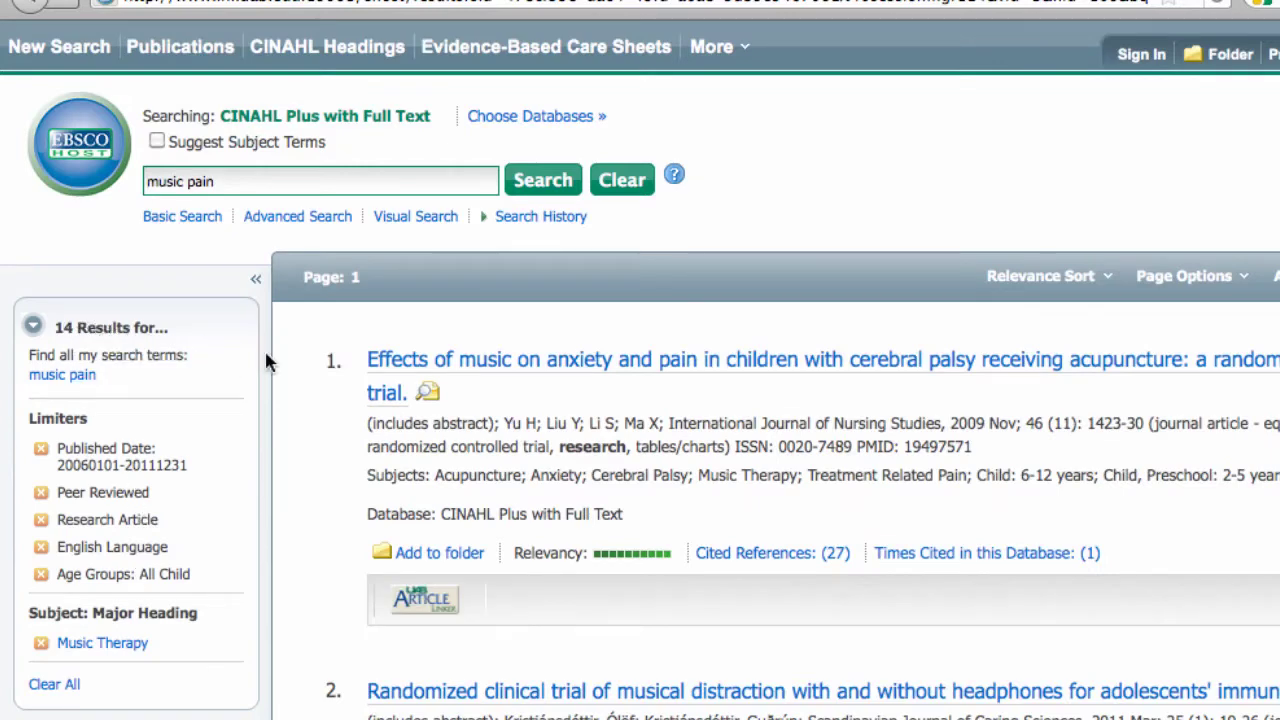
- Scroll the 14 results down to the 2010 Paediatric Nursing review on ICU music therapy
scroll(525, 425, down, 2)
scroll(525, 425, down, 2)
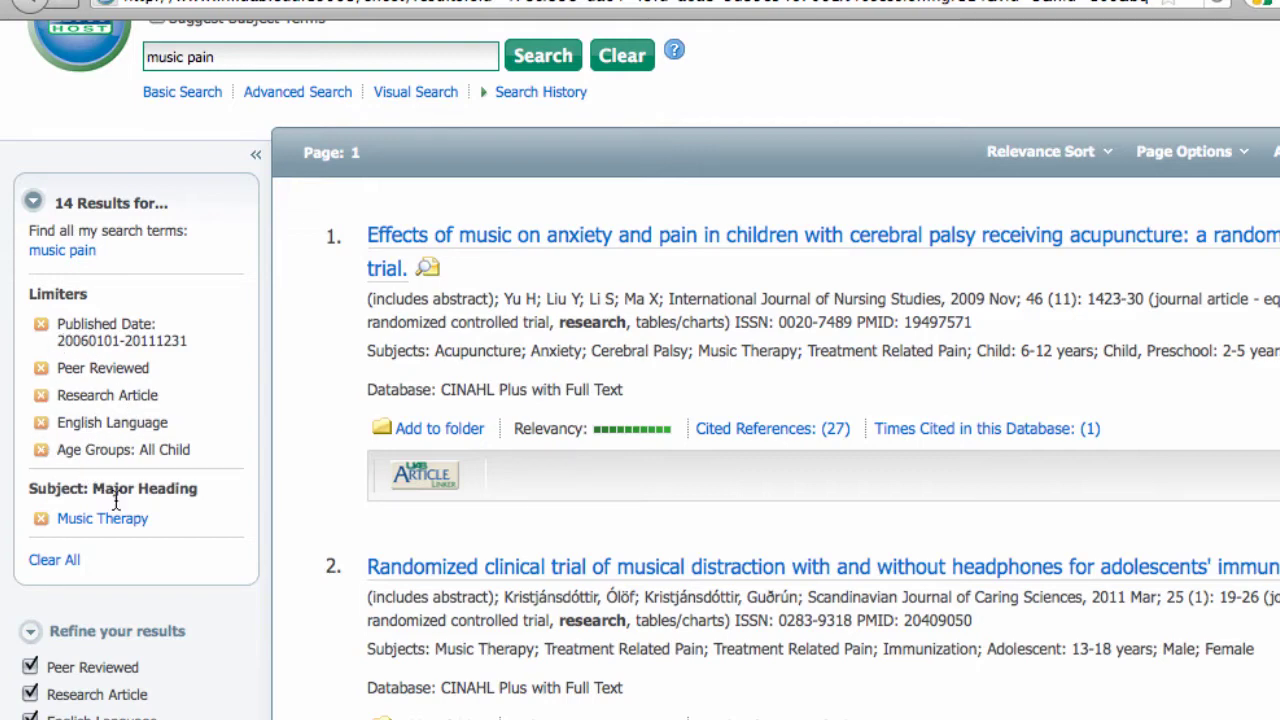
scroll(363, 507, down, 5)
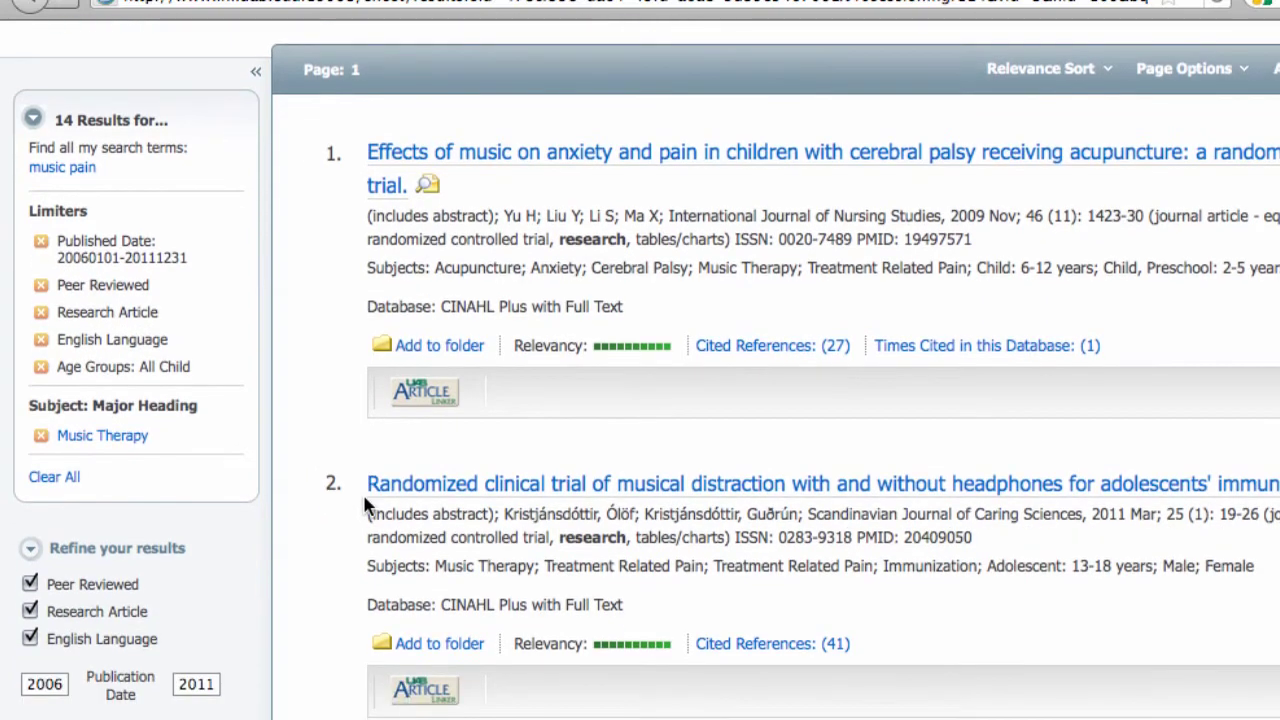
scroll(364, 503, down, 3)
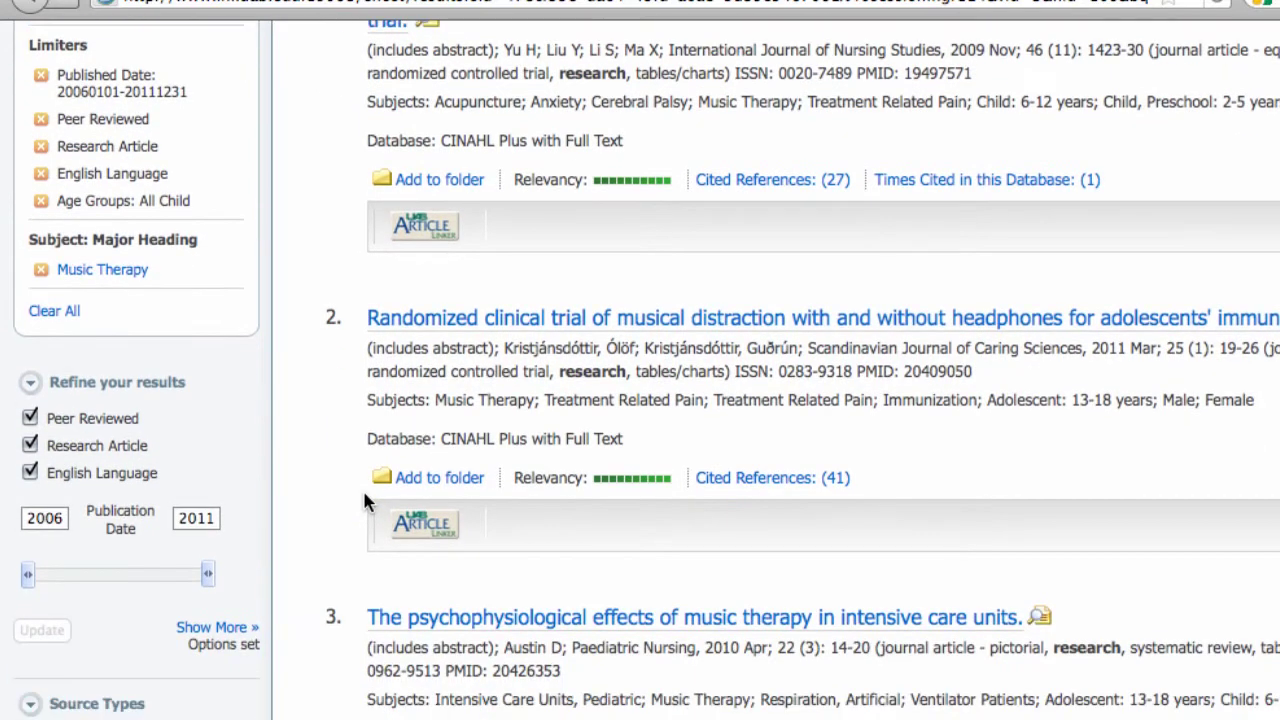
scroll(364, 500, down, 4)
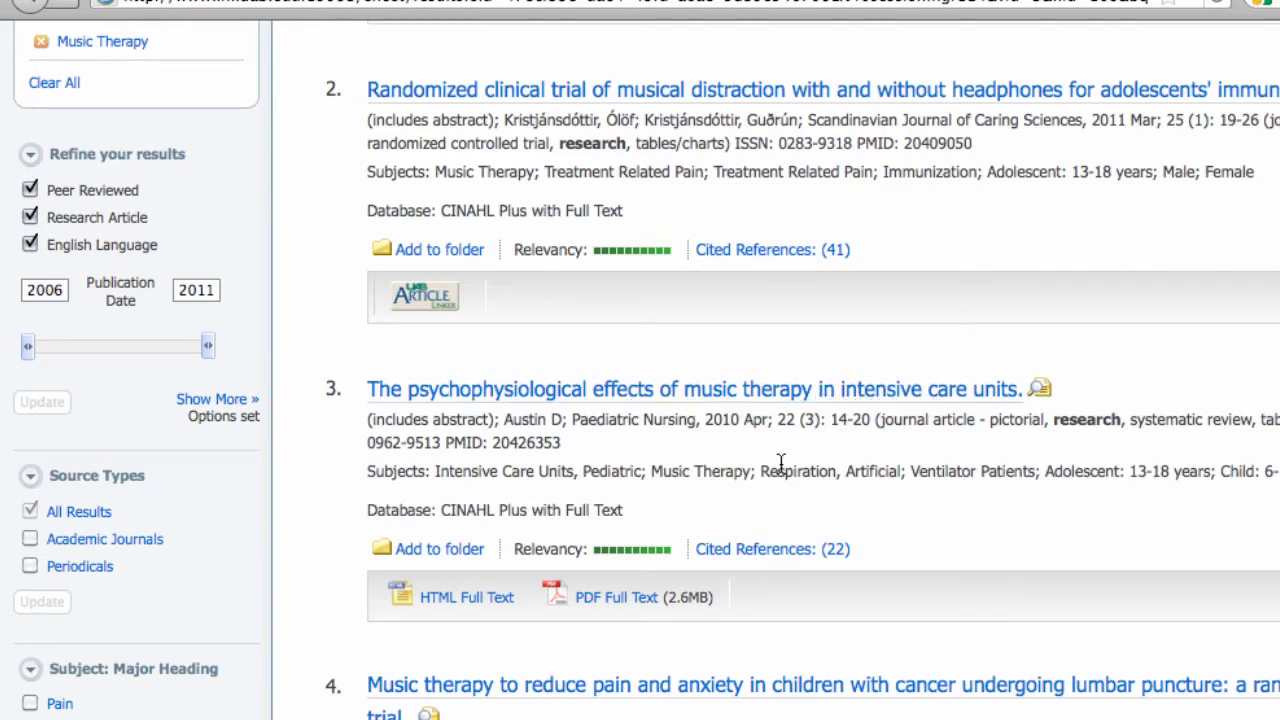
- Open the ICU music therapy review's PDF, read its opening pages, and close Preview
click(626, 609)
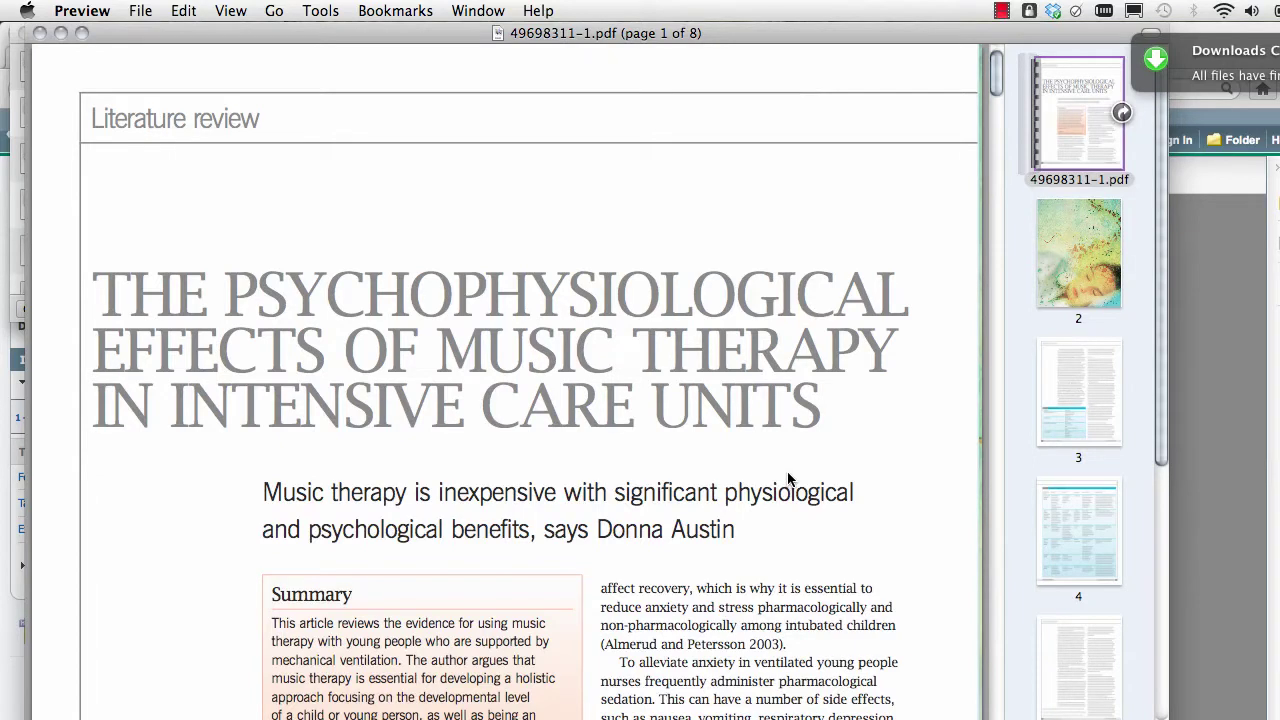
scroll(787, 480, down, 3)
scroll(787, 480, down, 6)
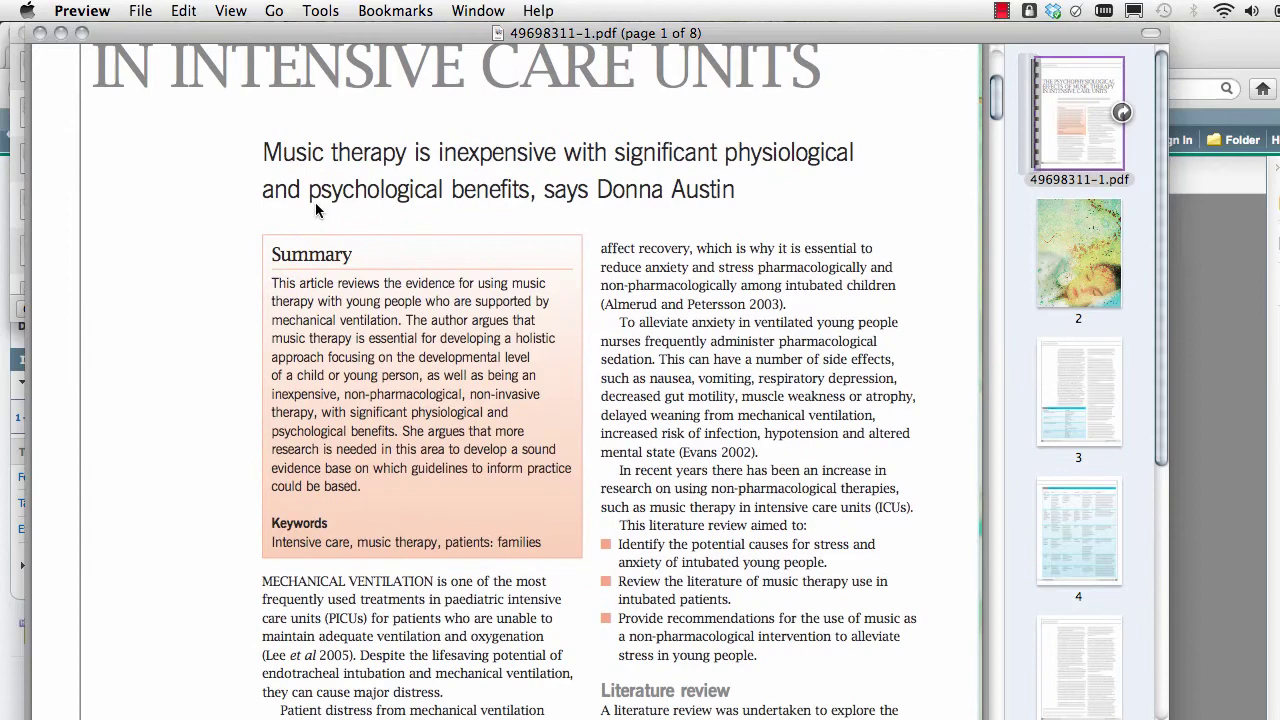
click(40, 34)
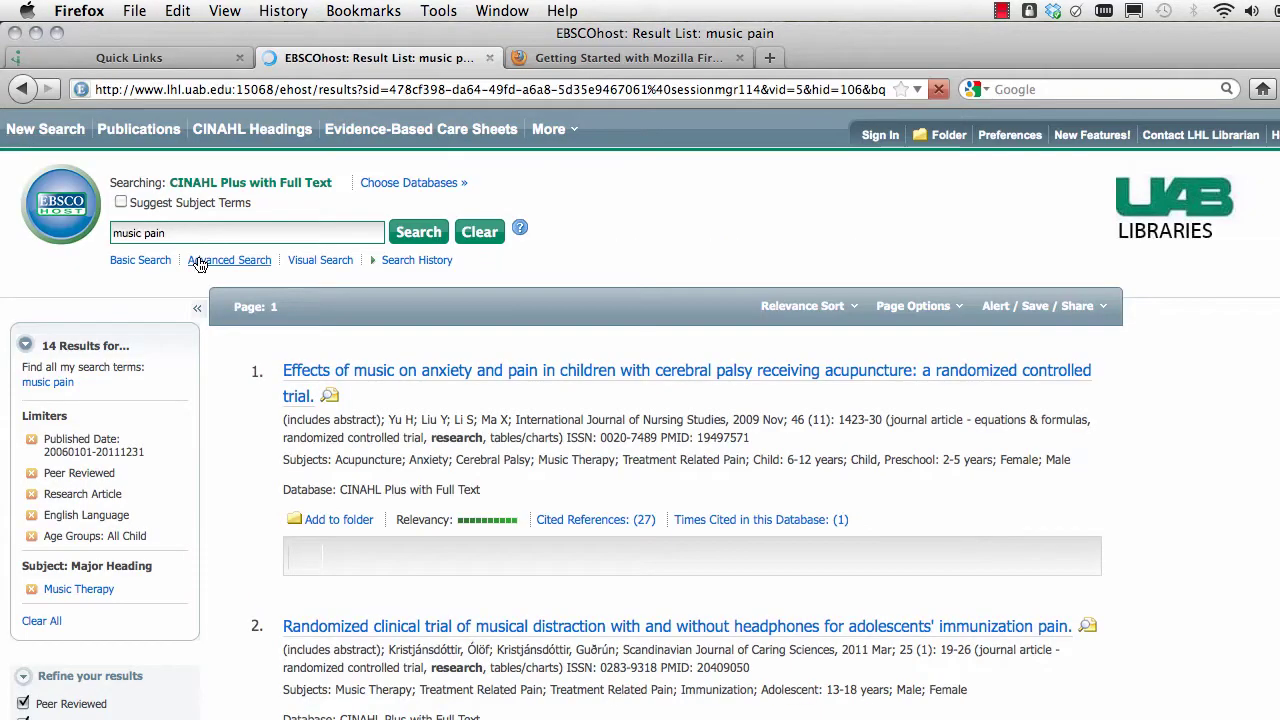
scroll(215, 306, down, 10)
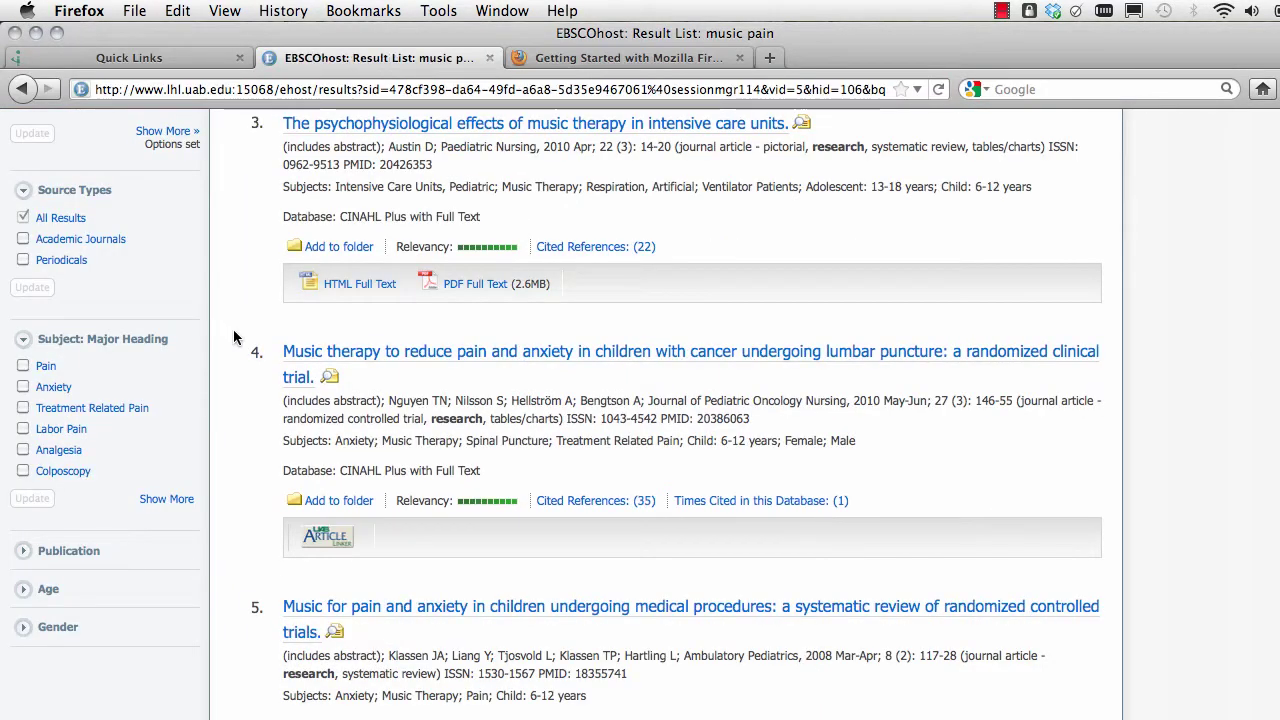
scroll(233, 337, up, 4)
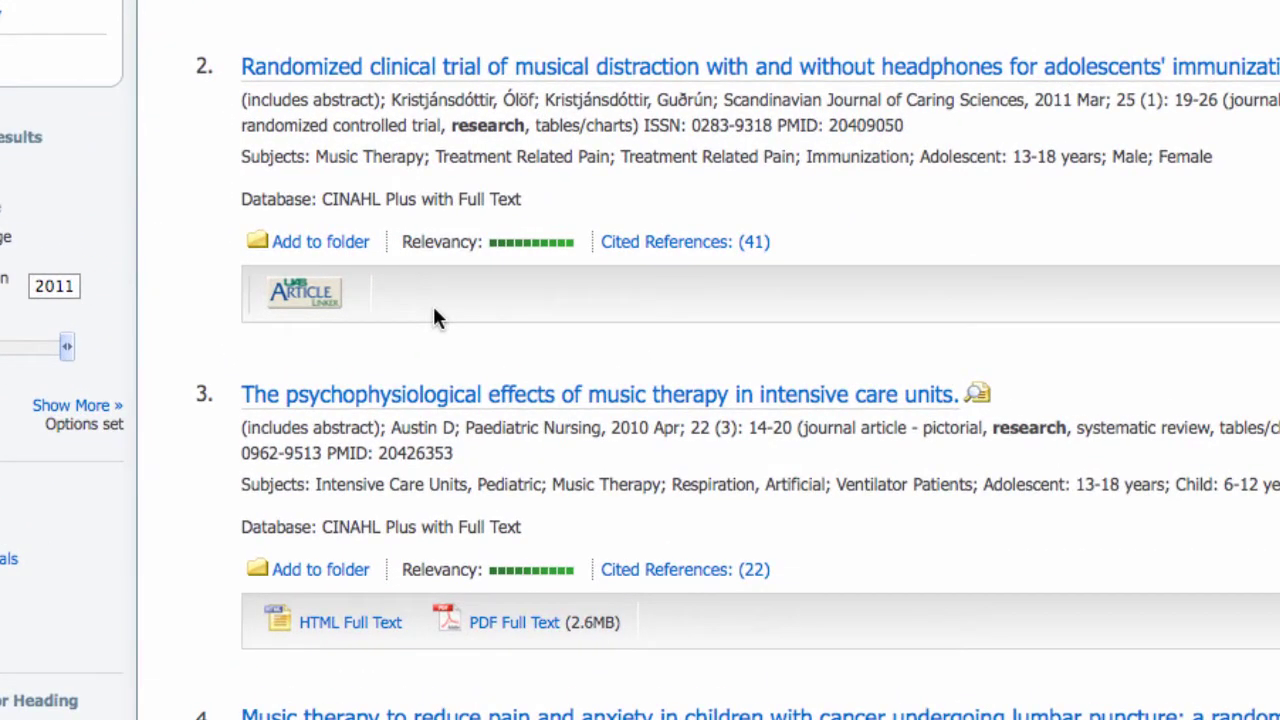
- Check Article Linker access for result 2, the musical distraction article, and get it from Wiley-Blackwell
click(307, 306)
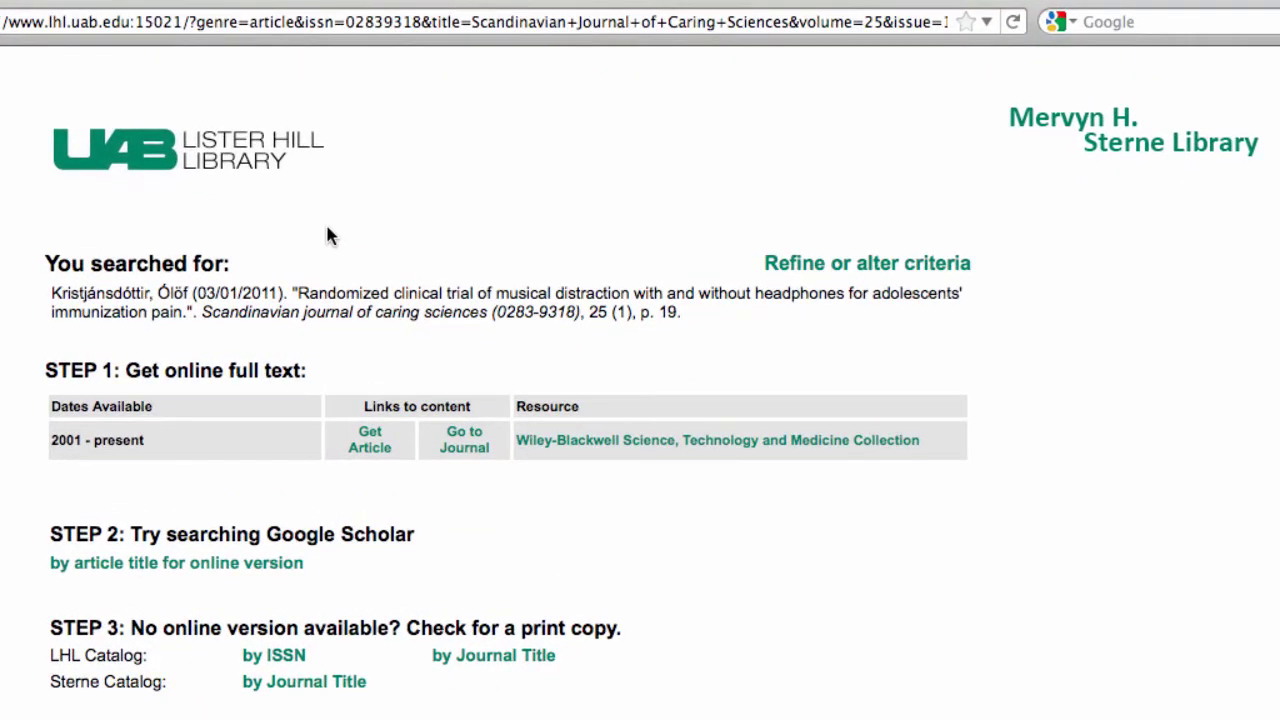
scroll(327, 228, down, 3)
scroll(325, 221, down, 5)
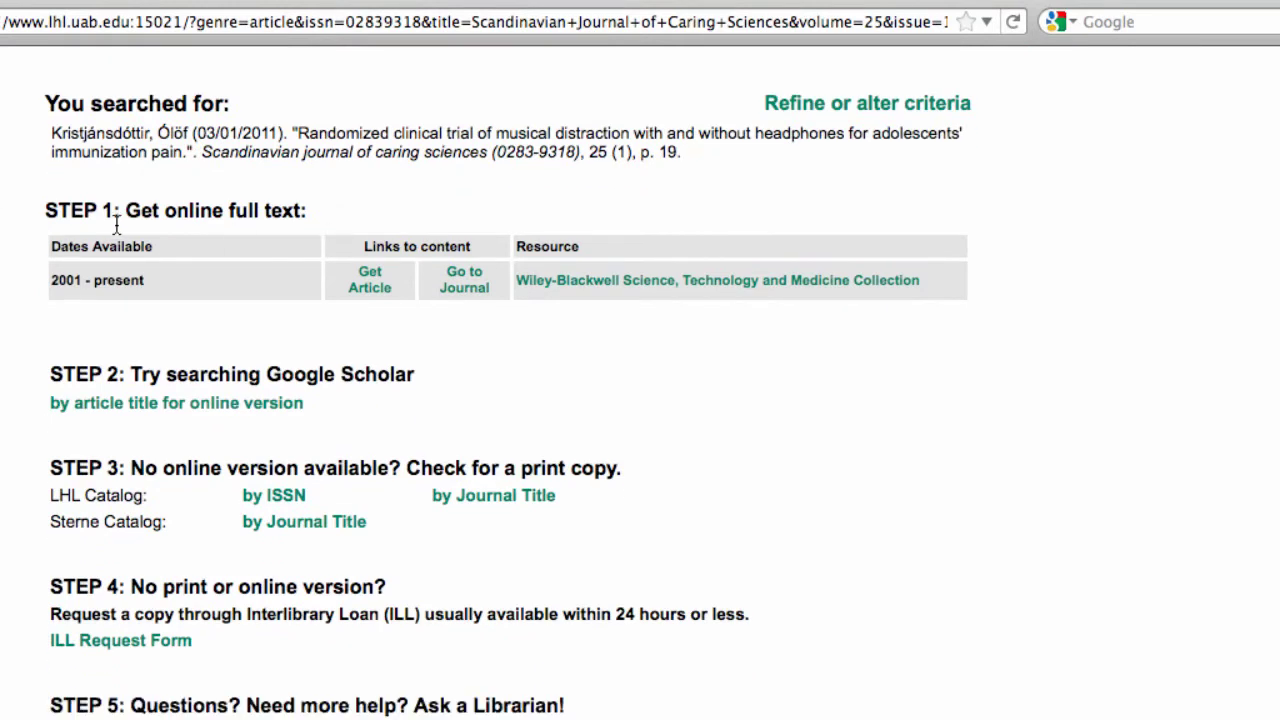
click(385, 298)
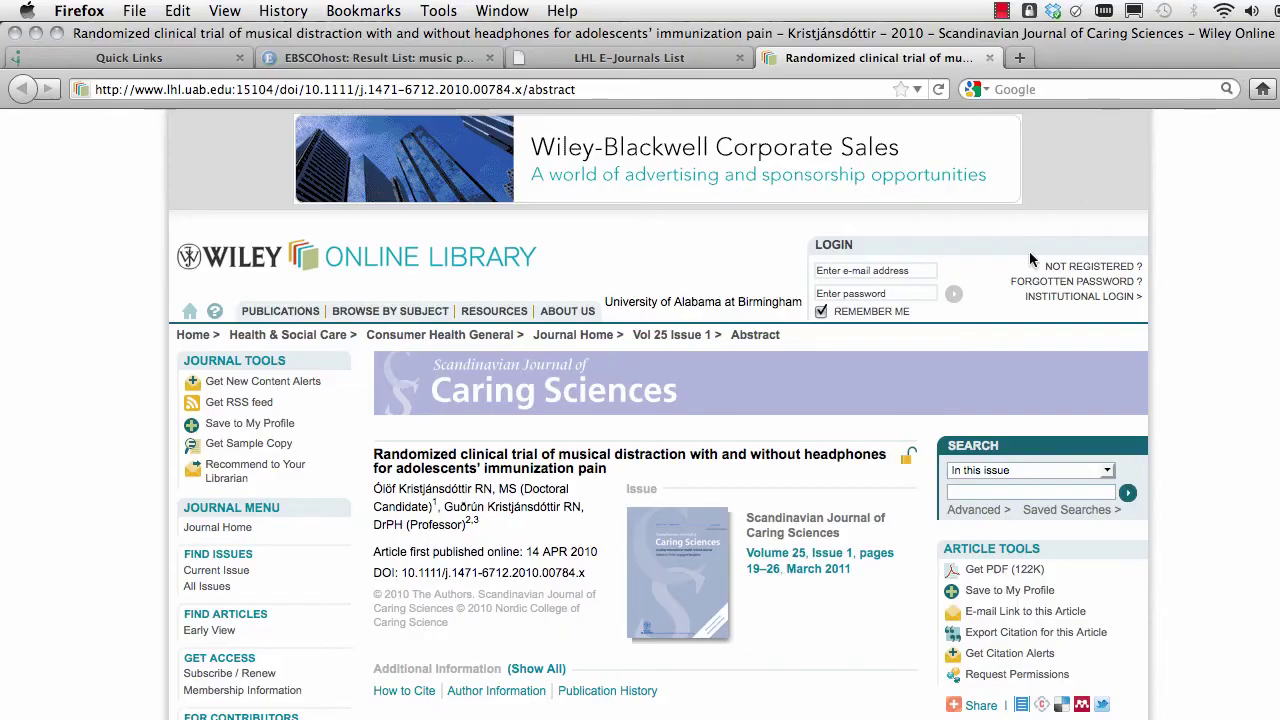
- Download the musical distraction trial's PDF (122K), view it in Preview, then close it
scroll(855, 381, down, 5)
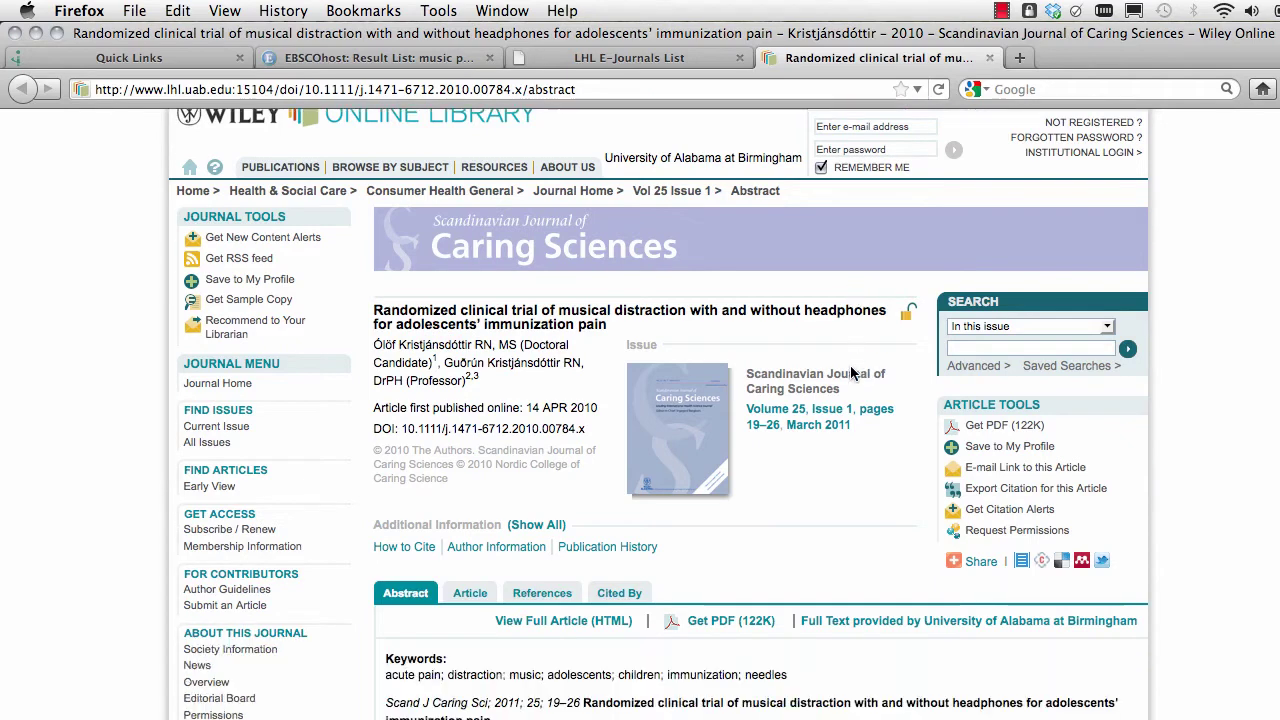
scroll(850, 373, down, 1)
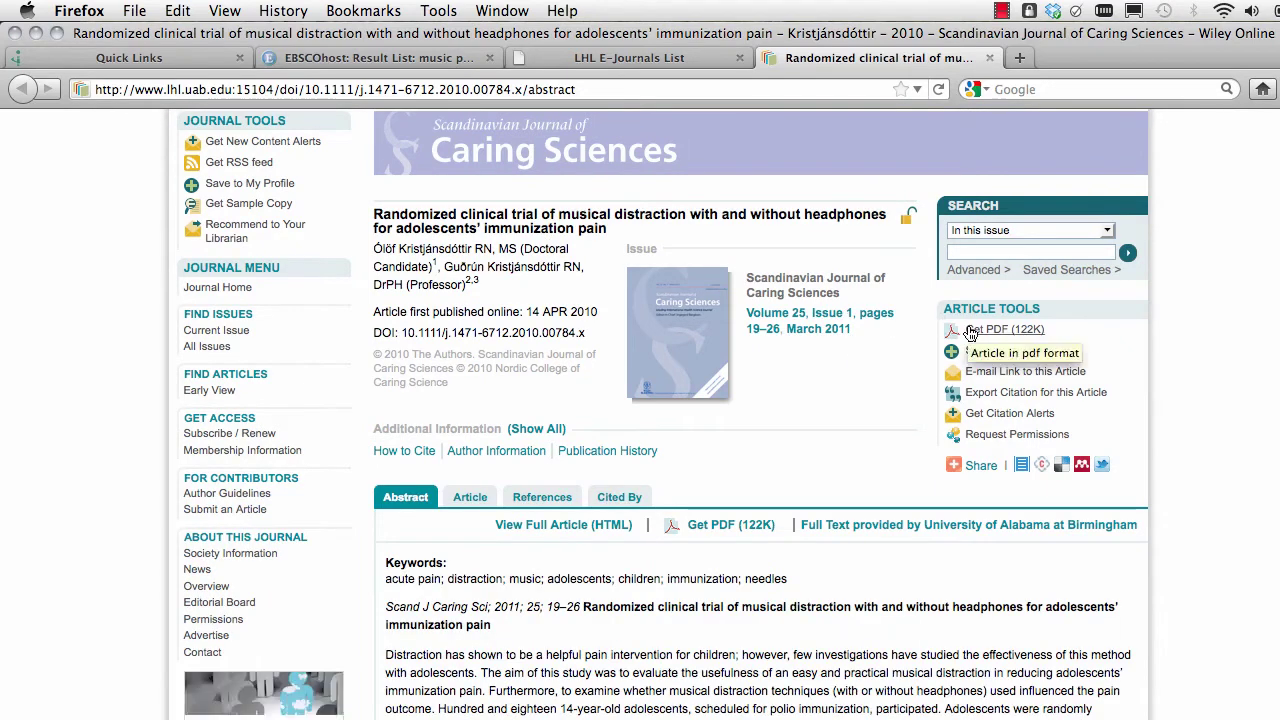
click(970, 333)
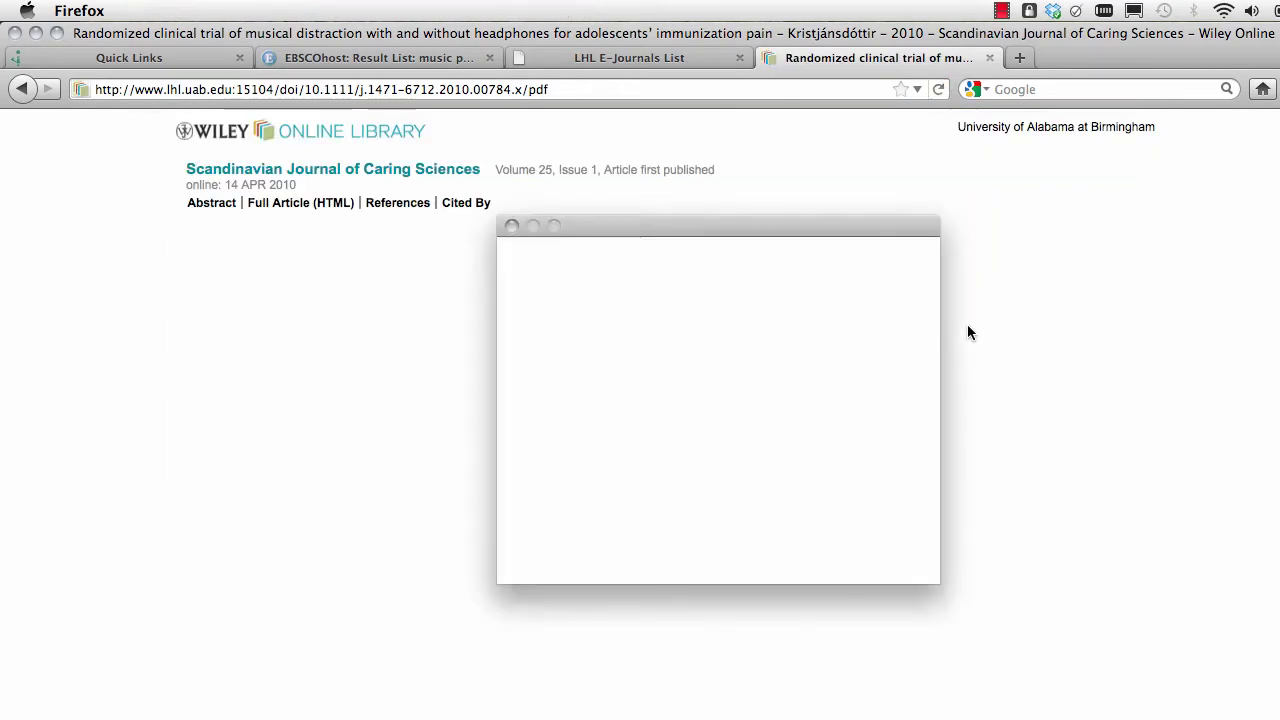
key(Return)
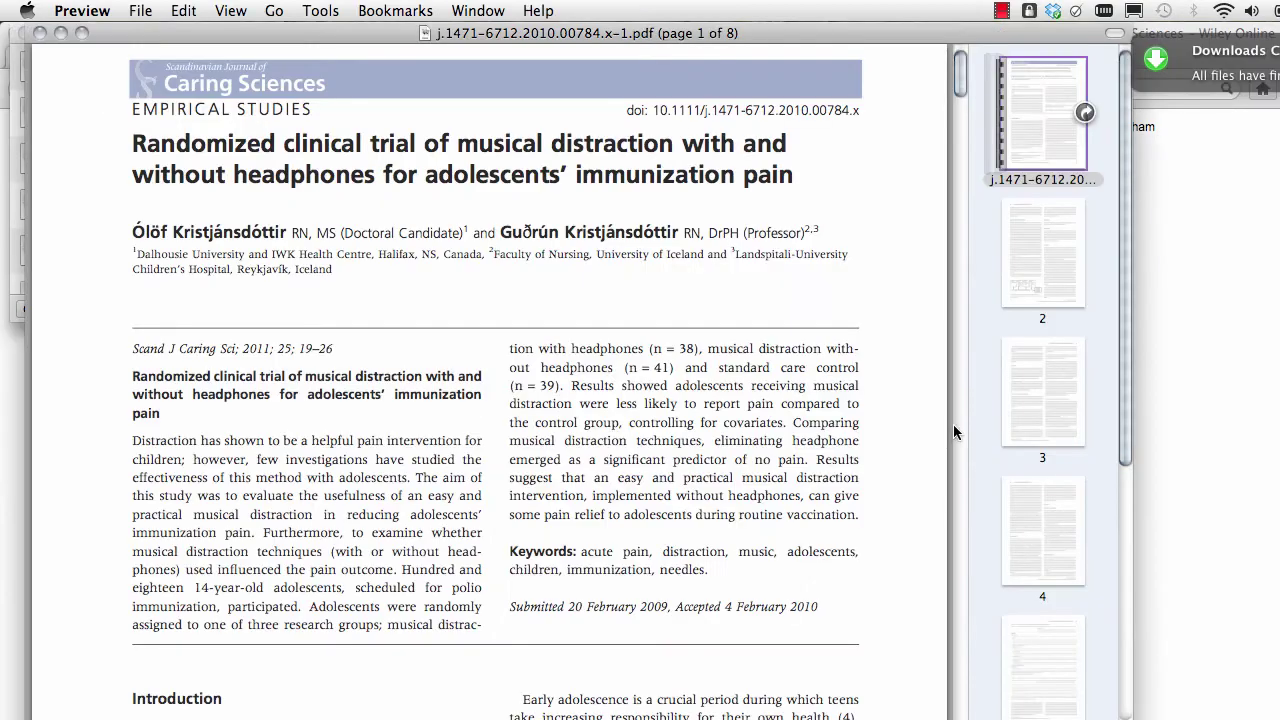
click(39, 33)
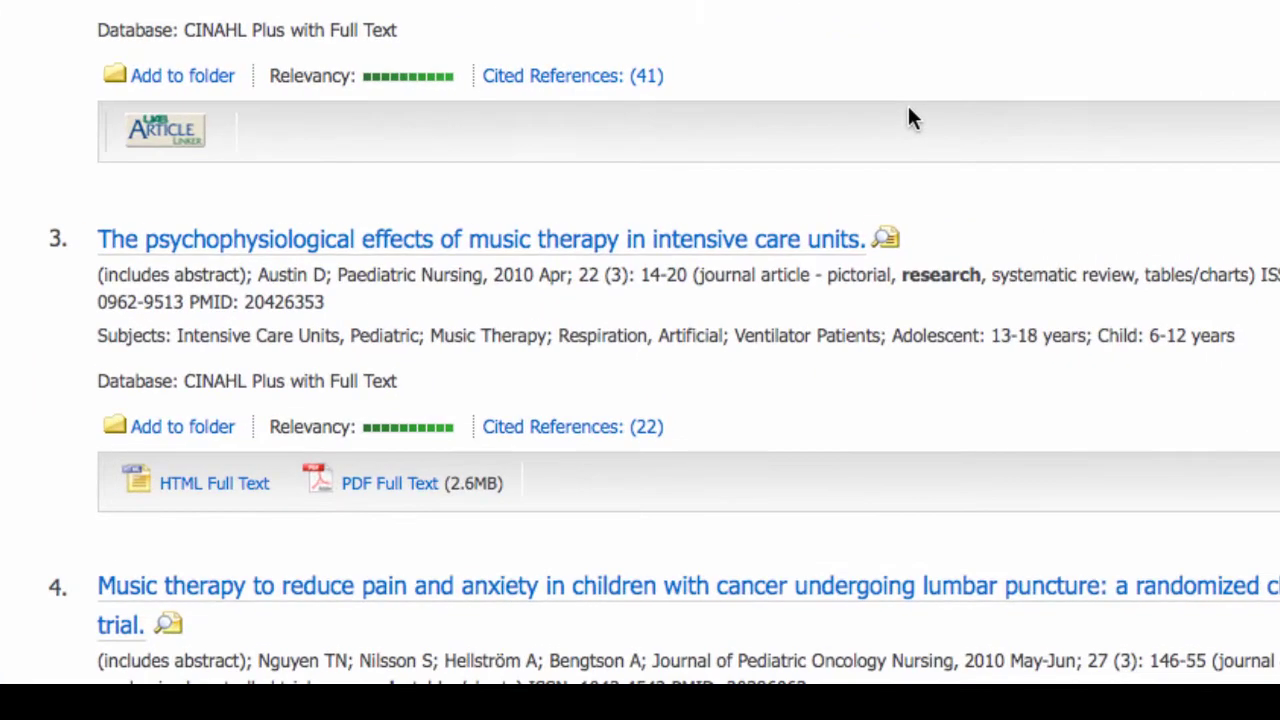
- Check Article Linker holdings for result 12, the pediatric emergency department music article
scroll(907, 117, down, 1)
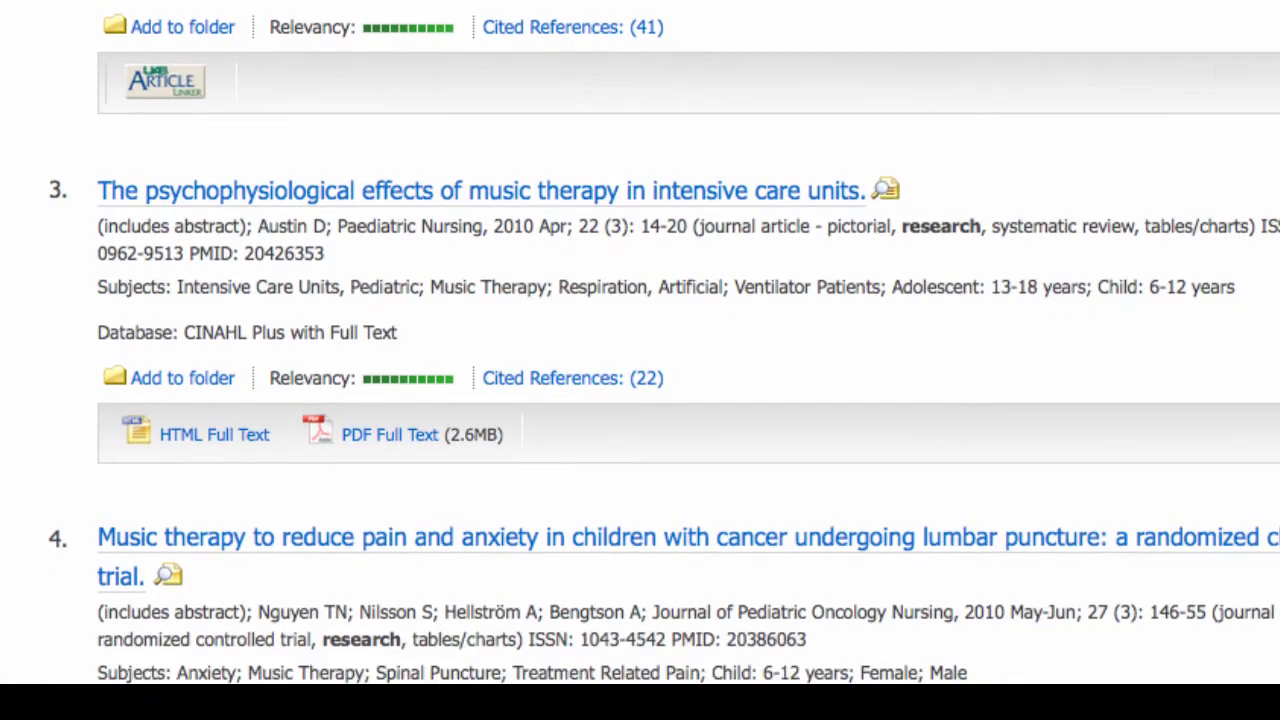
scroll(640, 360, down, 15)
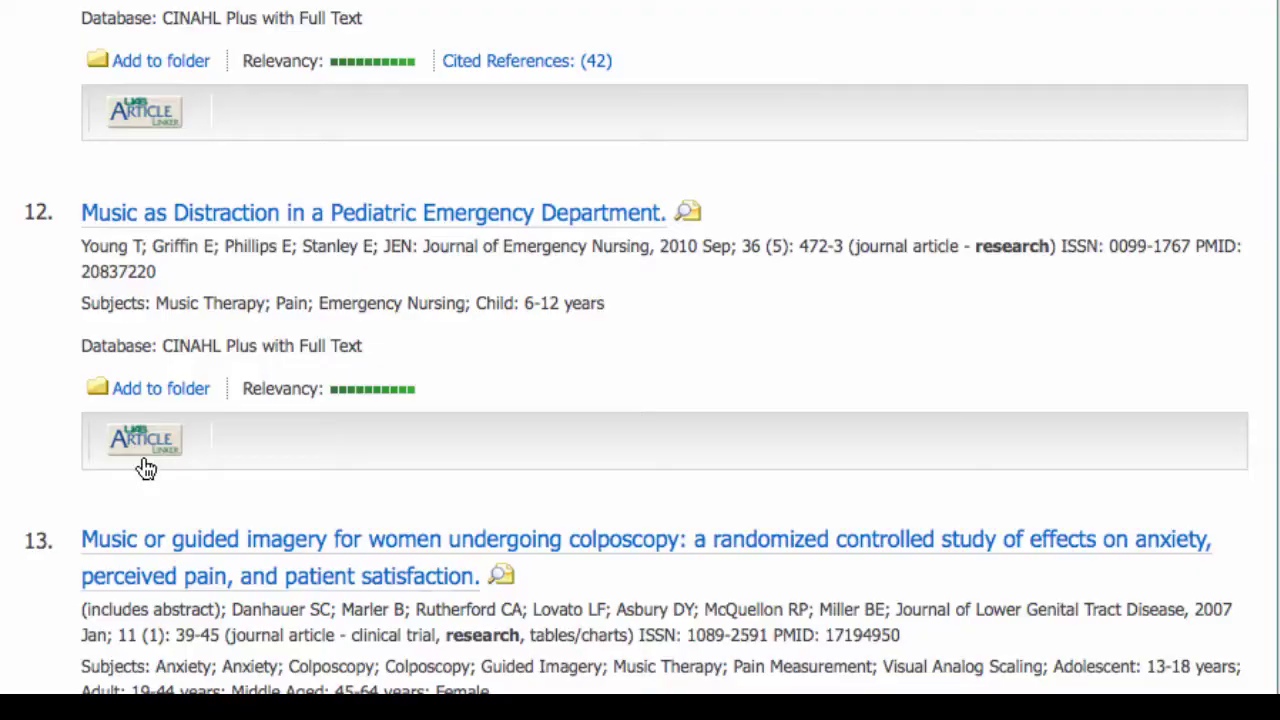
click(144, 455)
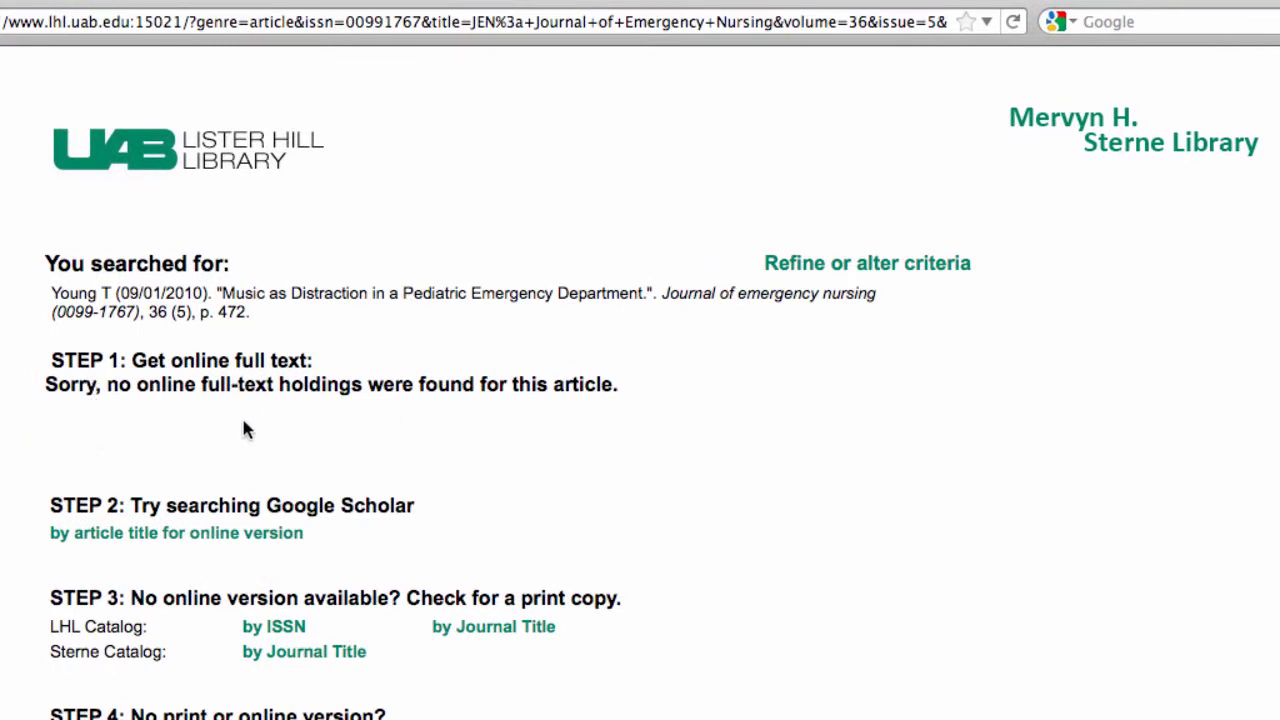
- Look up Journal of emergency nursing print holdings in the LHL Catalog by ISSN, then return to the Article Linker page
scroll(171, 481, down, 1)
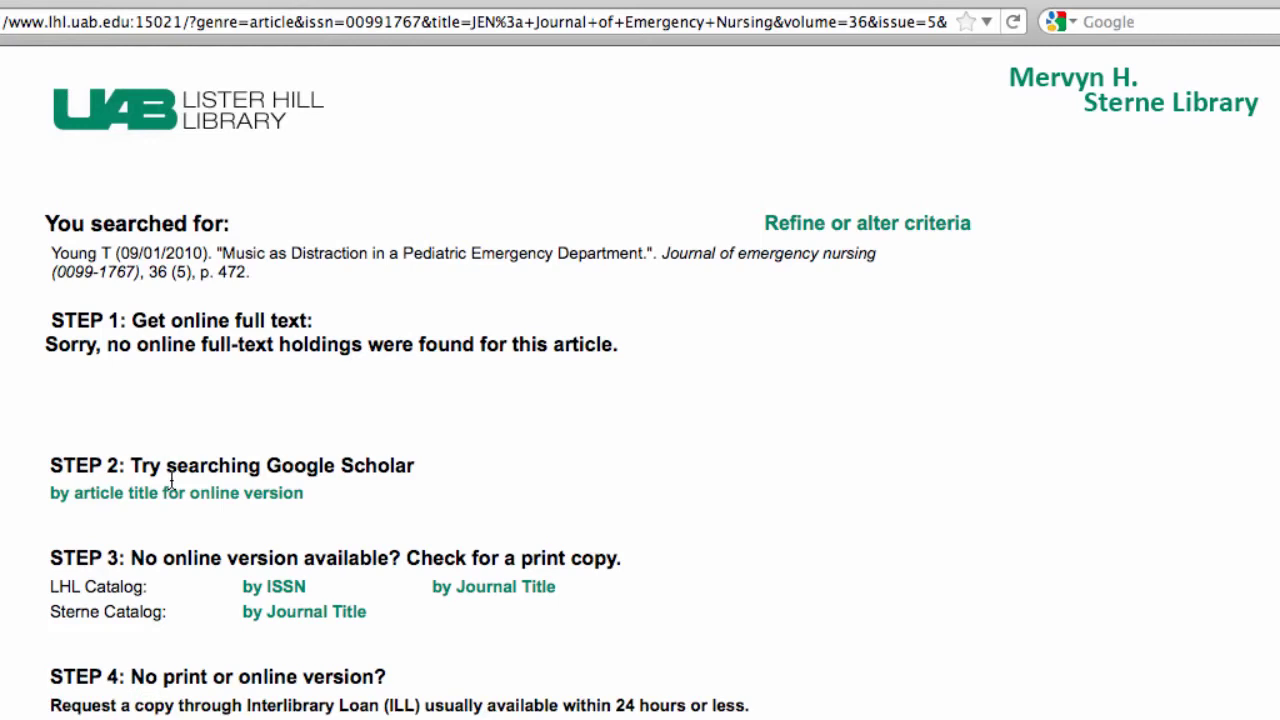
scroll(171, 481, down, 2)
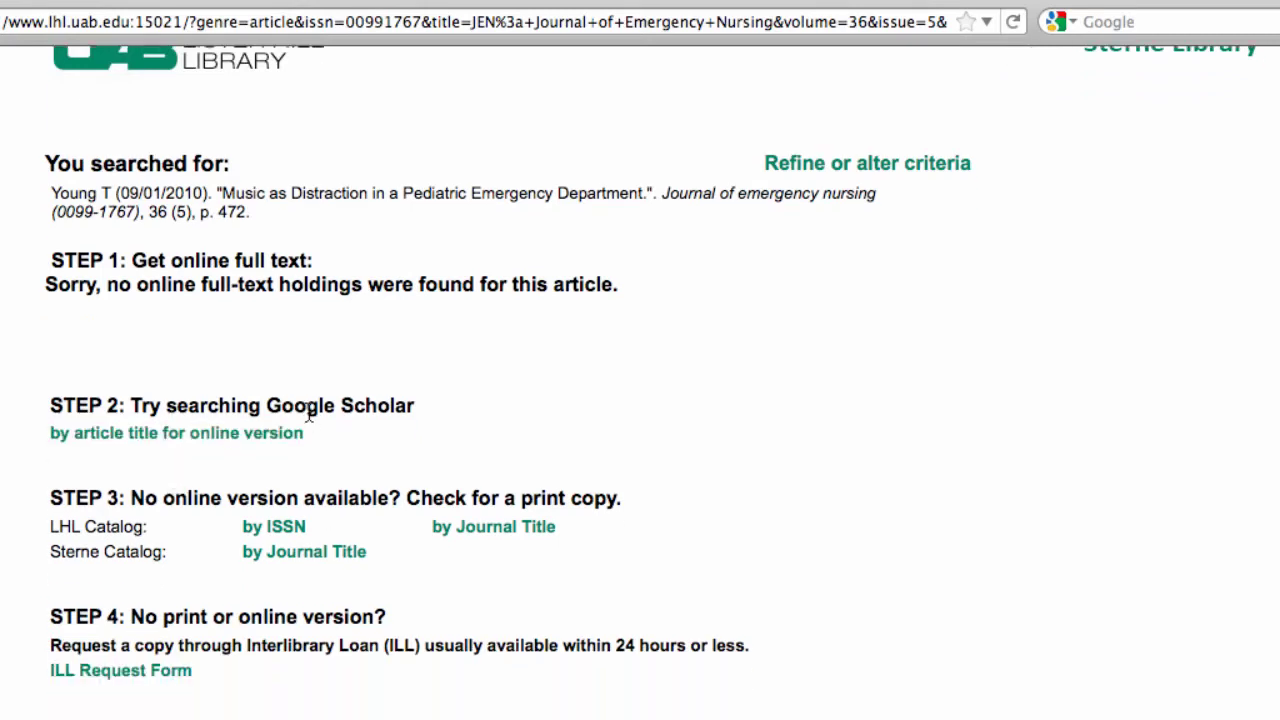
click(516, 500)
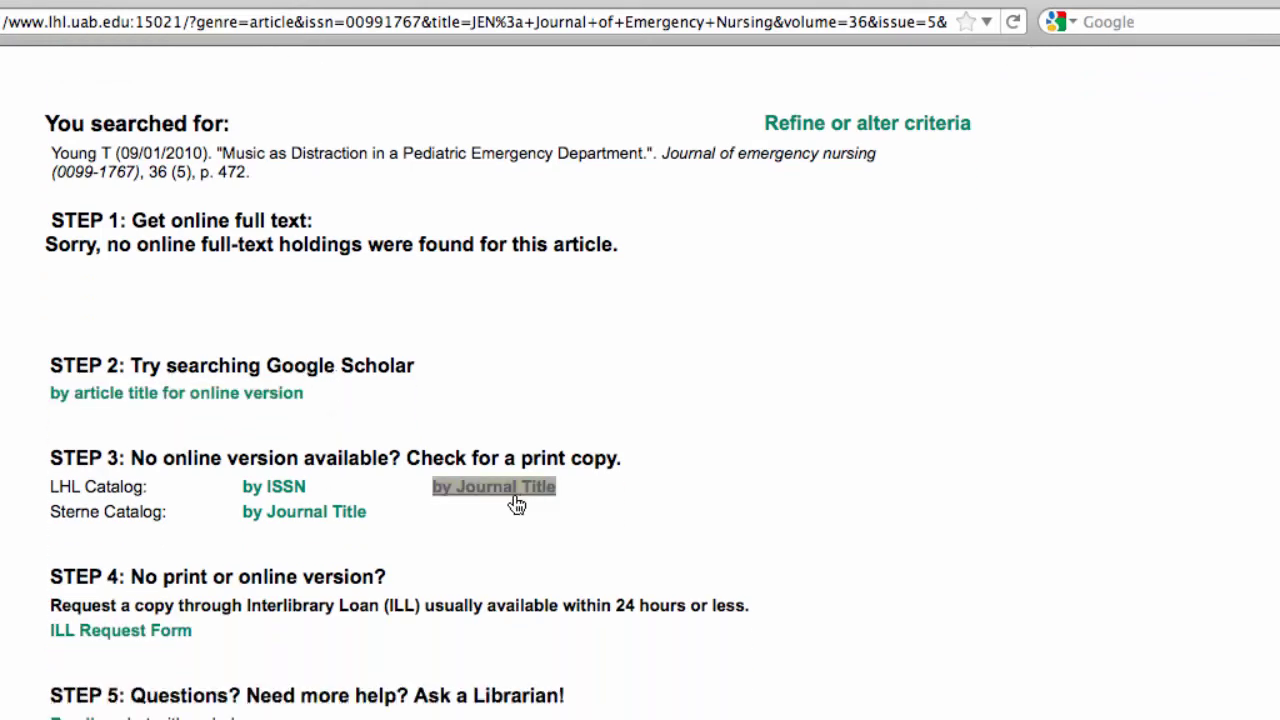
click(295, 493)
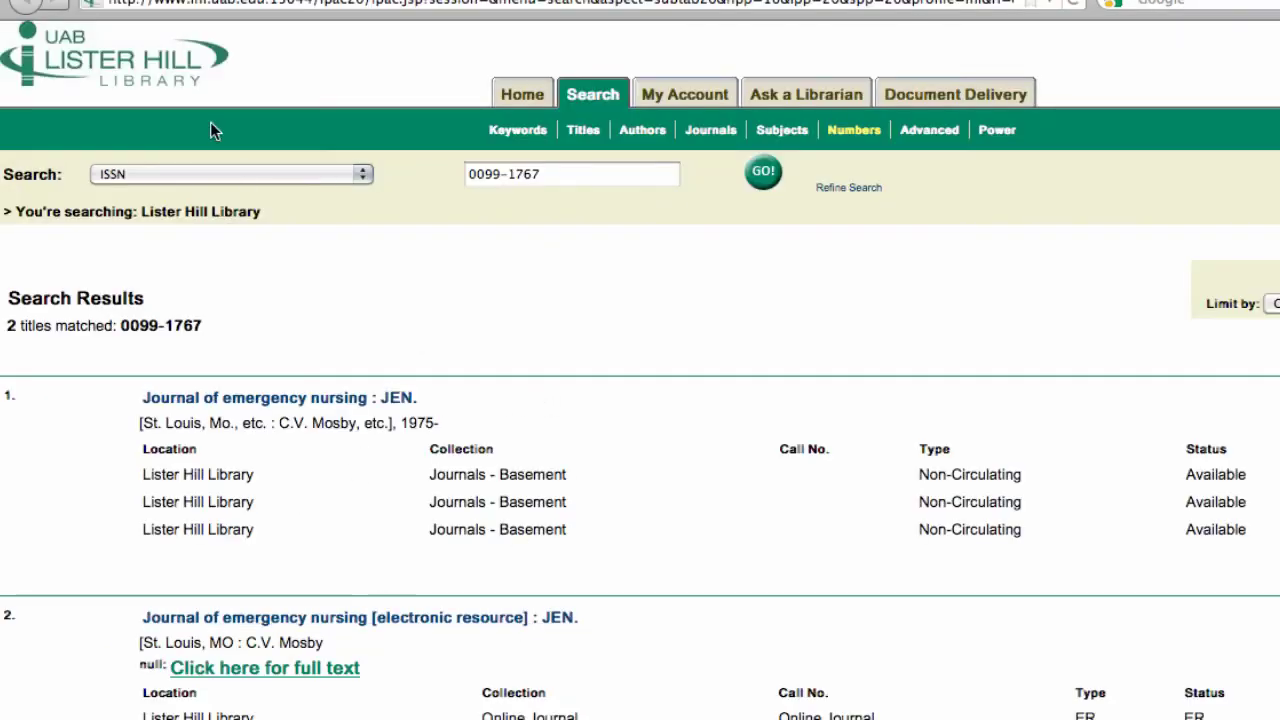
click(25, 4)
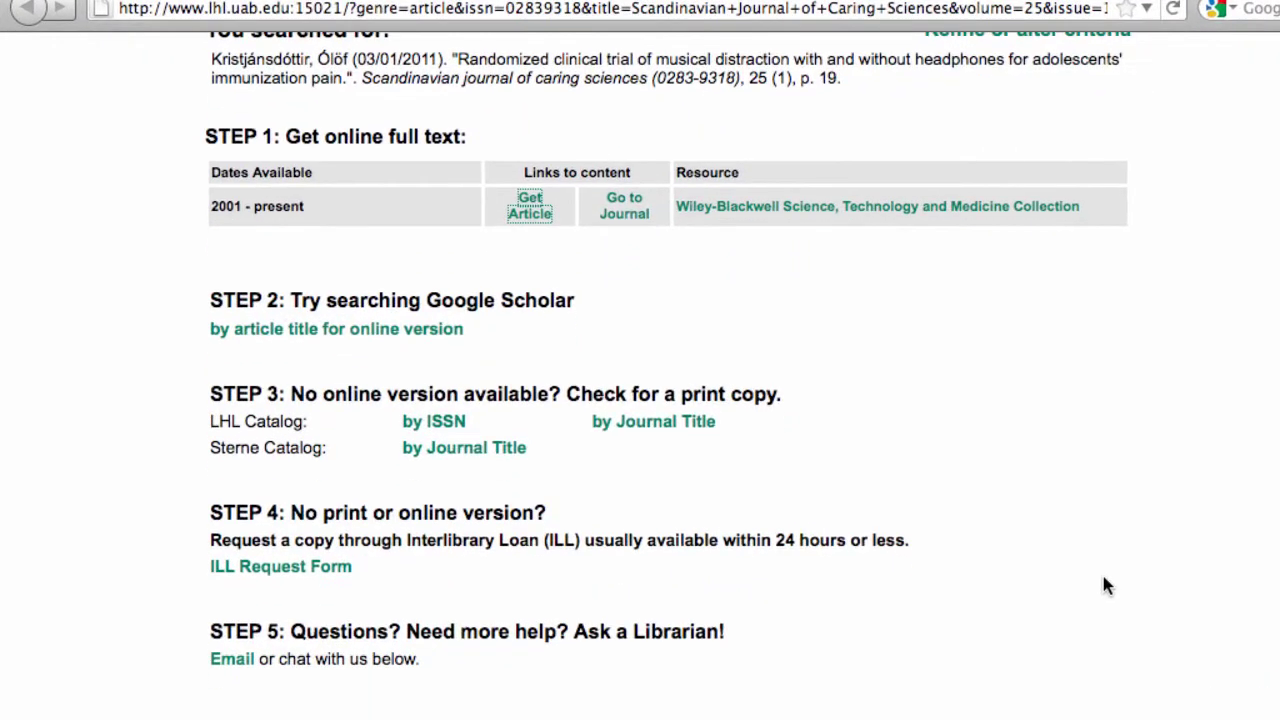
- Open the STEP 4 ILL Request Form for the 2011 musical distraction article
click(250, 566)
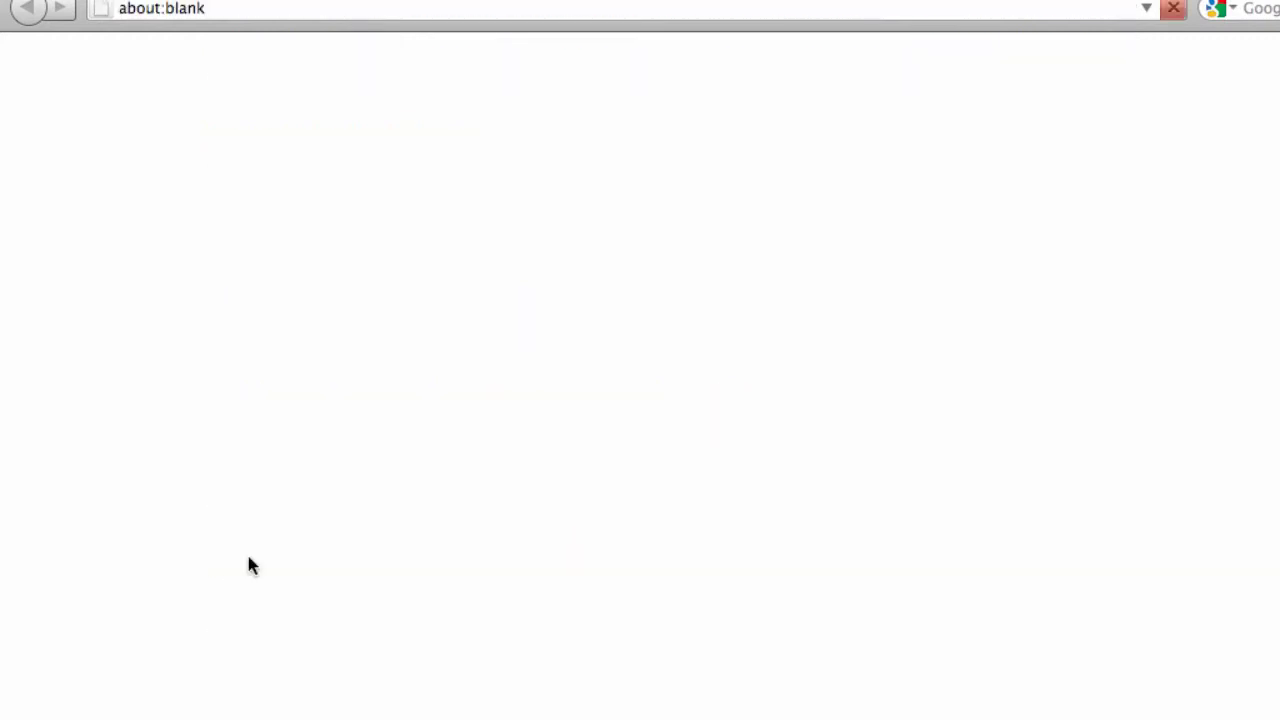